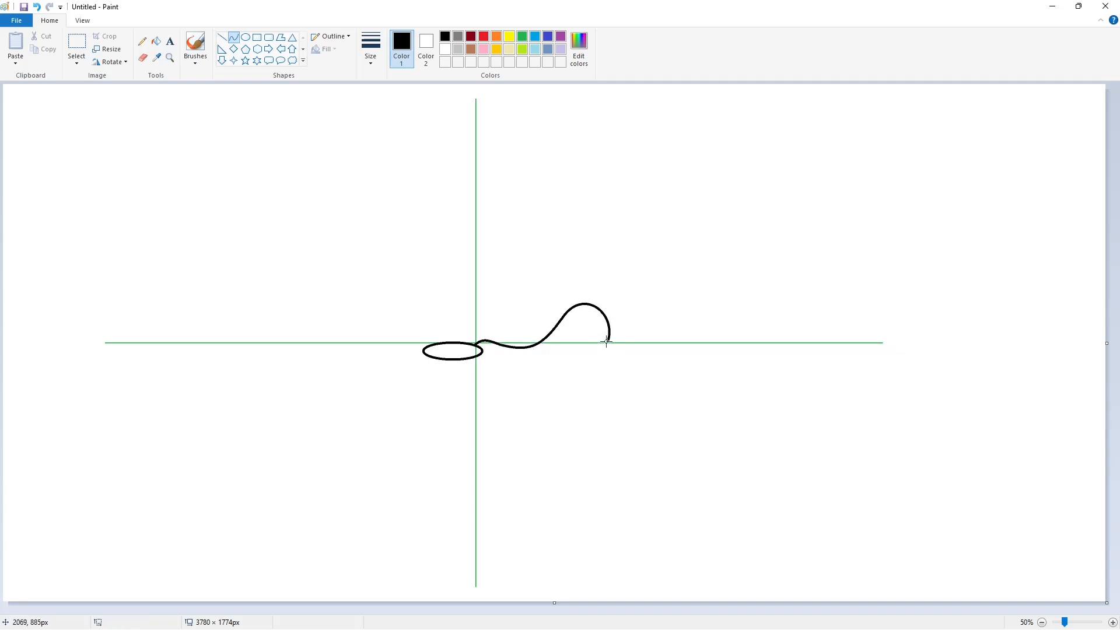
# Step: Close the muzzle's lower outline back to the nose and draw the large eye with a curved bridge at its inner corner
pyautogui.moveTo(600, 346)
pyautogui.mouseDown()
pyautogui.moveTo(569, 390)
pyautogui.moveTo(627, 390)
pyautogui.mouseUp()
pyautogui.moveTo(509, 383)
pyautogui.mouseDown()
pyautogui.moveTo(461, 357)
pyautogui.moveTo(466, 382)
pyautogui.mouseUp()
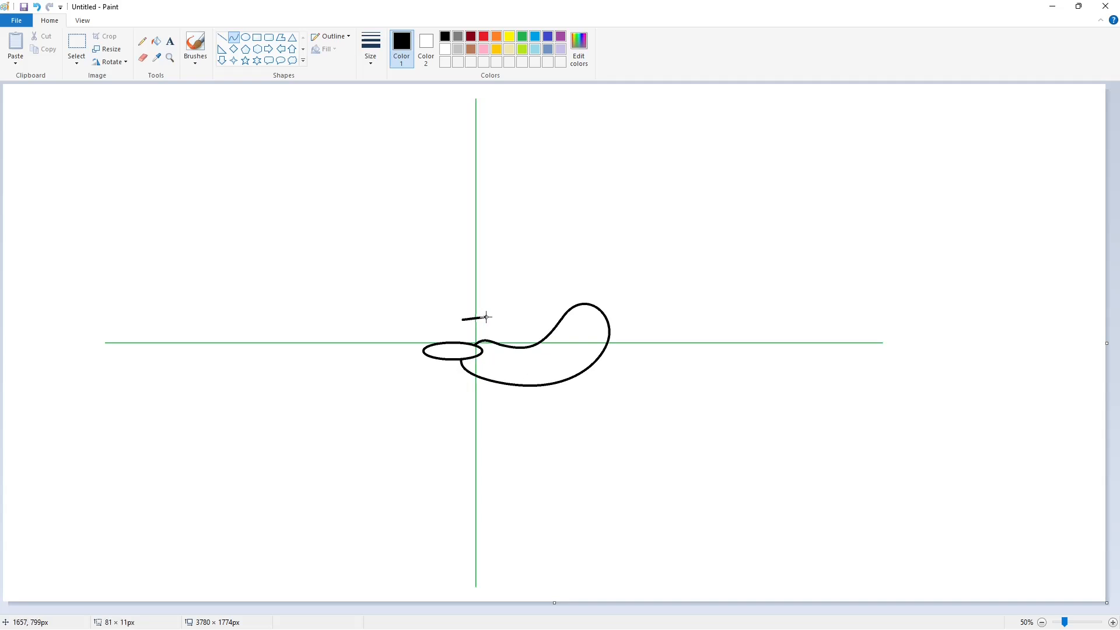
pyautogui.moveTo(470, 324); pyautogui.dragTo(533, 220)
pyautogui.click(475, 338)
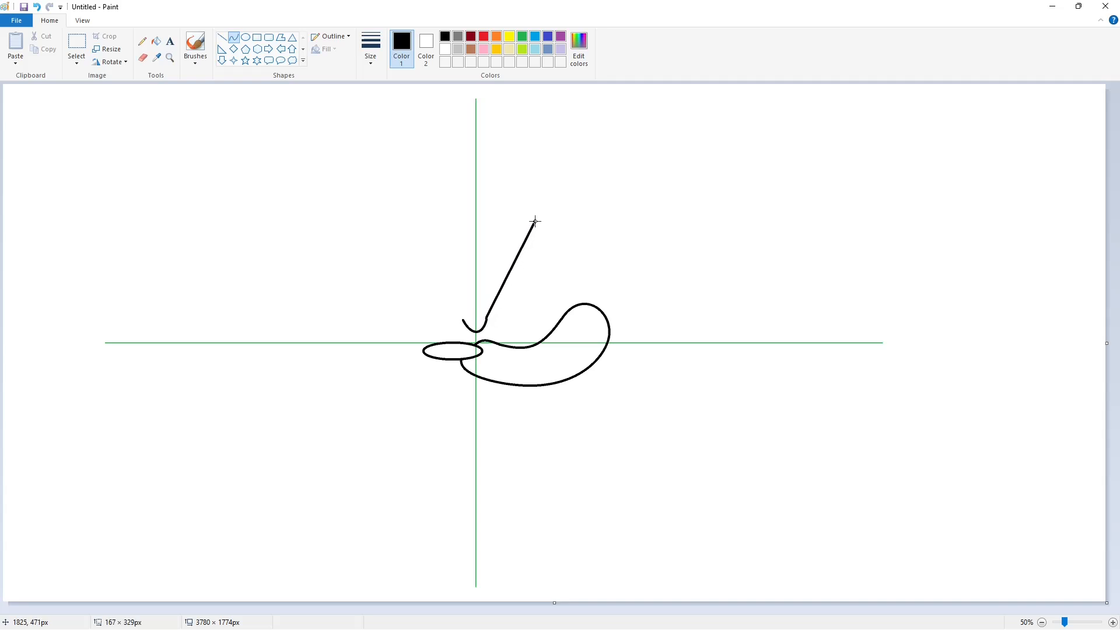
pyautogui.moveTo(516, 262)
pyautogui.mouseDown()
pyautogui.moveTo(507, 220)
pyautogui.moveTo(563, 318)
pyautogui.mouseUp()
pyautogui.moveTo(551, 268)
pyautogui.mouseDown()
pyautogui.moveTo(559, 225)
pyautogui.moveTo(566, 275)
pyautogui.mouseUp()
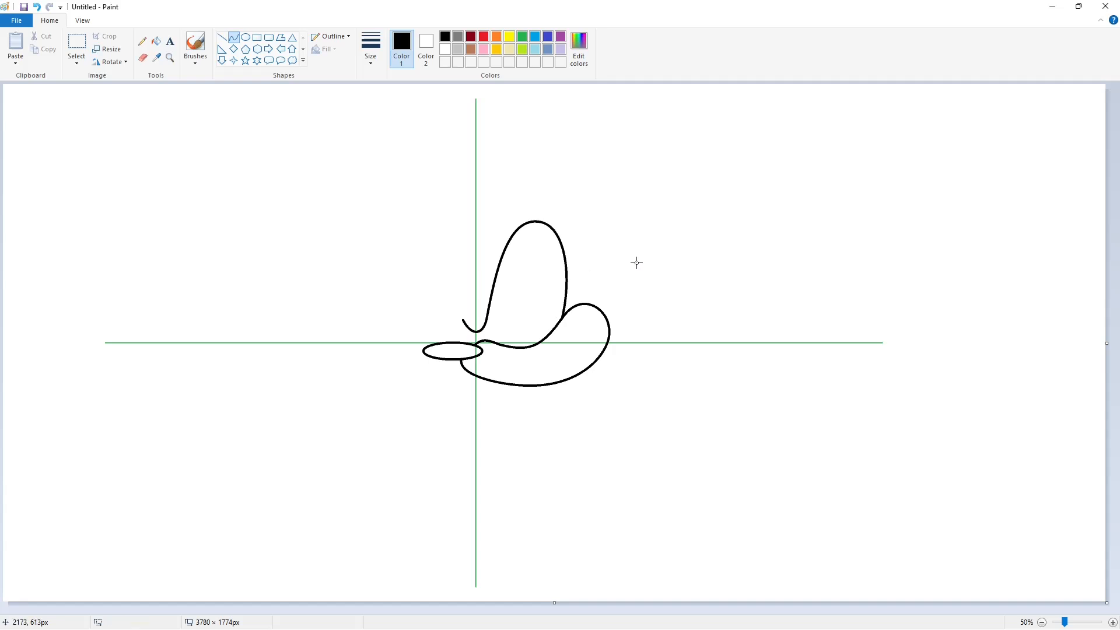
# Step: Draw the narrow far eye with a straight inner edge and a curved outer edge running down to the nose
pyautogui.click(222, 37)
pyautogui.moveTo(463, 320)
pyautogui.mouseDown()
pyautogui.moveTo(430, 260)
pyautogui.moveTo(454, 342)
pyautogui.moveTo(412, 236)
pyautogui.mouseUp()
pyautogui.click(476, 266)
pyautogui.click(233, 37)
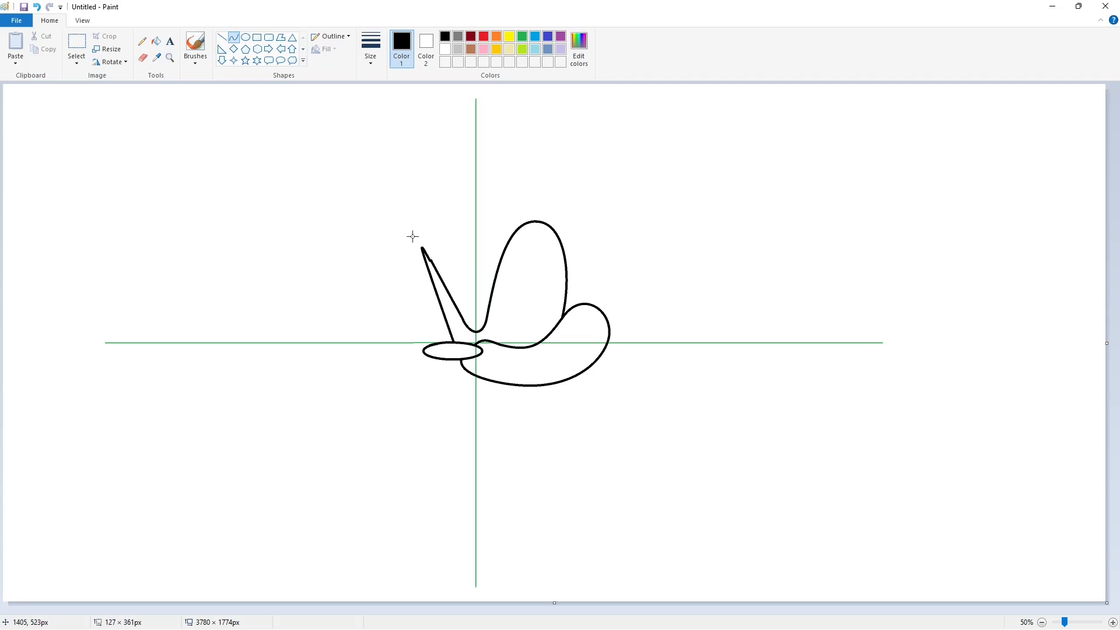
pyautogui.hotkey('ctrl', 'z')
pyautogui.moveTo(430, 260)
pyautogui.mouseDown()
pyautogui.moveTo(451, 342)
pyautogui.moveTo(418, 249)
pyautogui.moveTo(405, 263)
pyautogui.mouseUp()
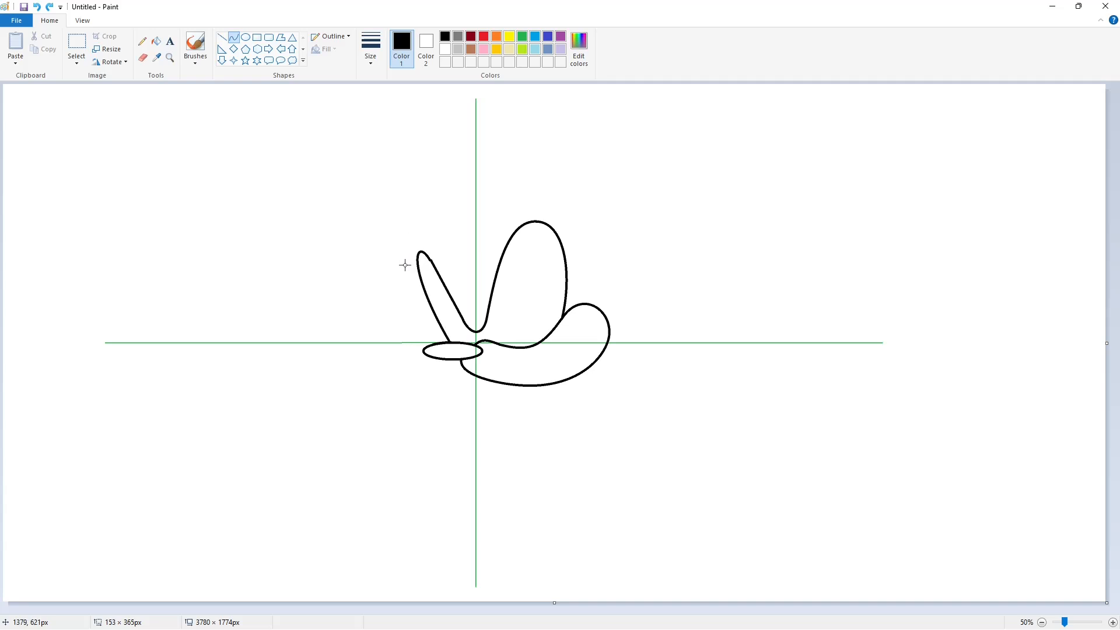
pyautogui.click(405, 262)
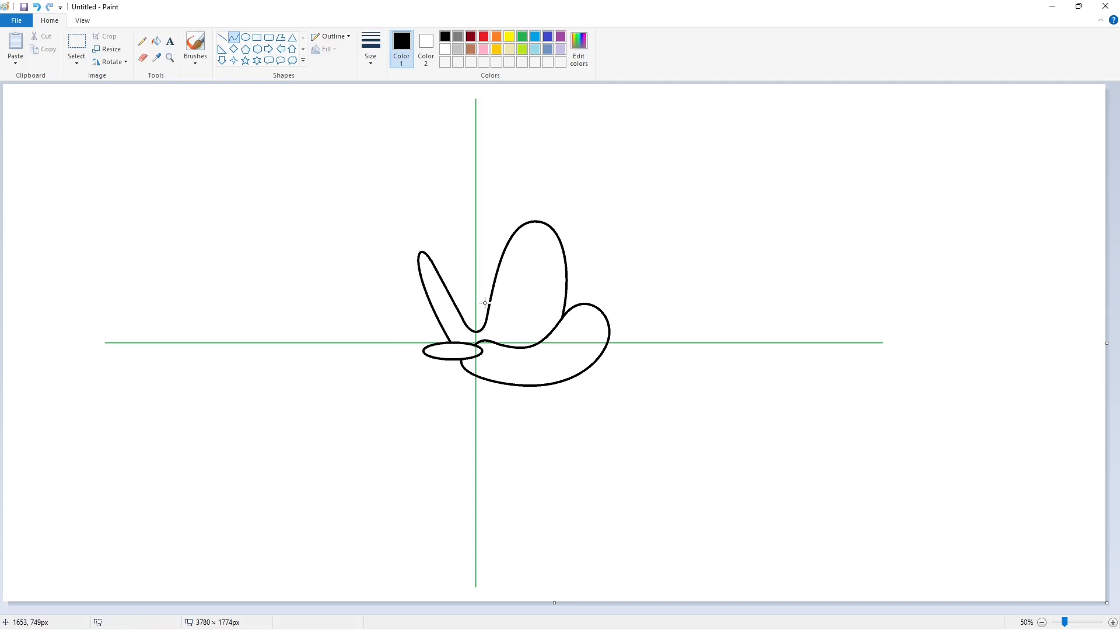
# Step: Draw a brow curve above the large eye and add narrow pupils in a thinner line at both eyes' inner sides
pyautogui.moveTo(484, 303)
pyautogui.mouseDown()
pyautogui.moveTo(548, 209)
pyautogui.moveTo(498, 197)
pyautogui.mouseUp()
pyautogui.click(497, 197)
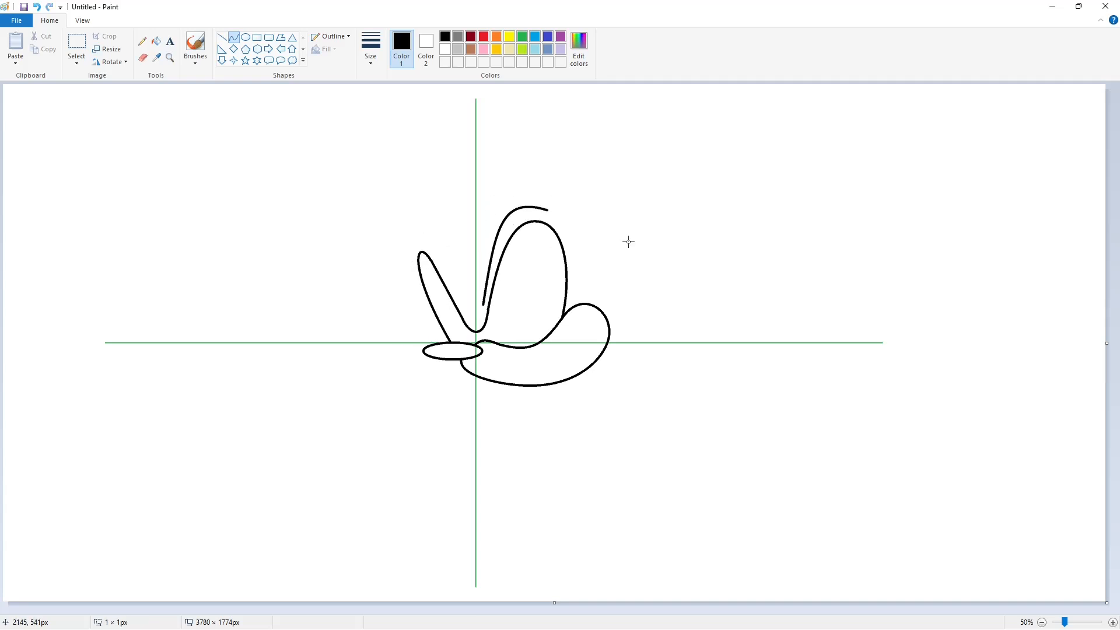
pyautogui.click(370, 53)
pyautogui.click(396, 153)
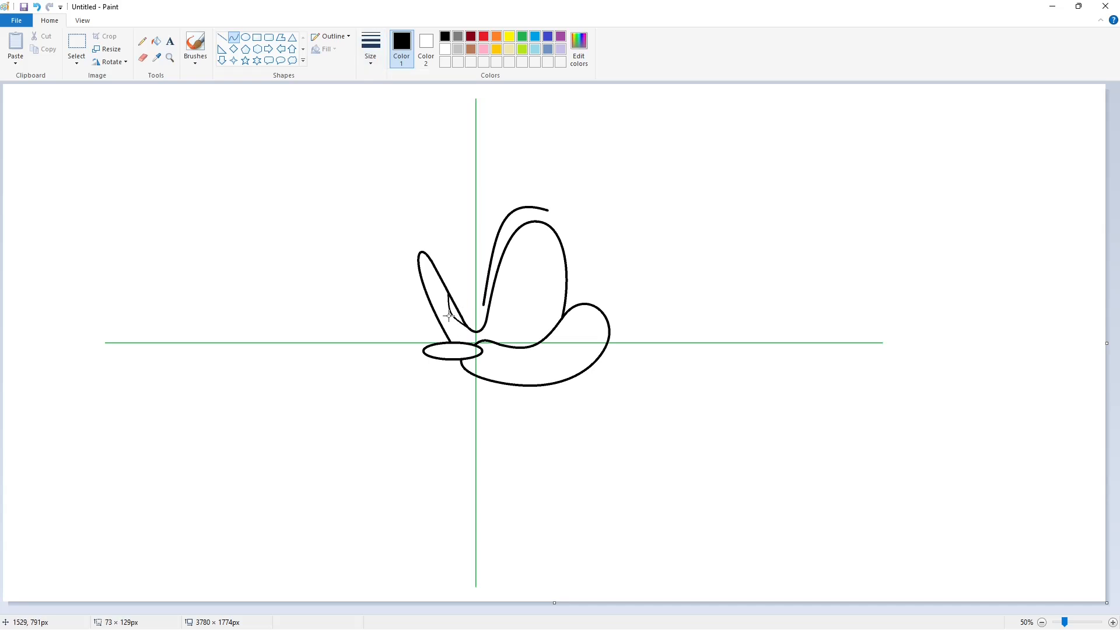
pyautogui.moveTo(448, 316)
pyautogui.mouseDown()
pyautogui.moveTo(479, 352)
pyautogui.moveTo(501, 327)
pyautogui.moveTo(496, 275)
pyautogui.moveTo(511, 319)
pyautogui.moveTo(513, 306)
pyautogui.mouseUp()
# Step: Draw a curved smile with a small cheek crease inside the muzzle using the thickest line
pyautogui.click(370, 48)
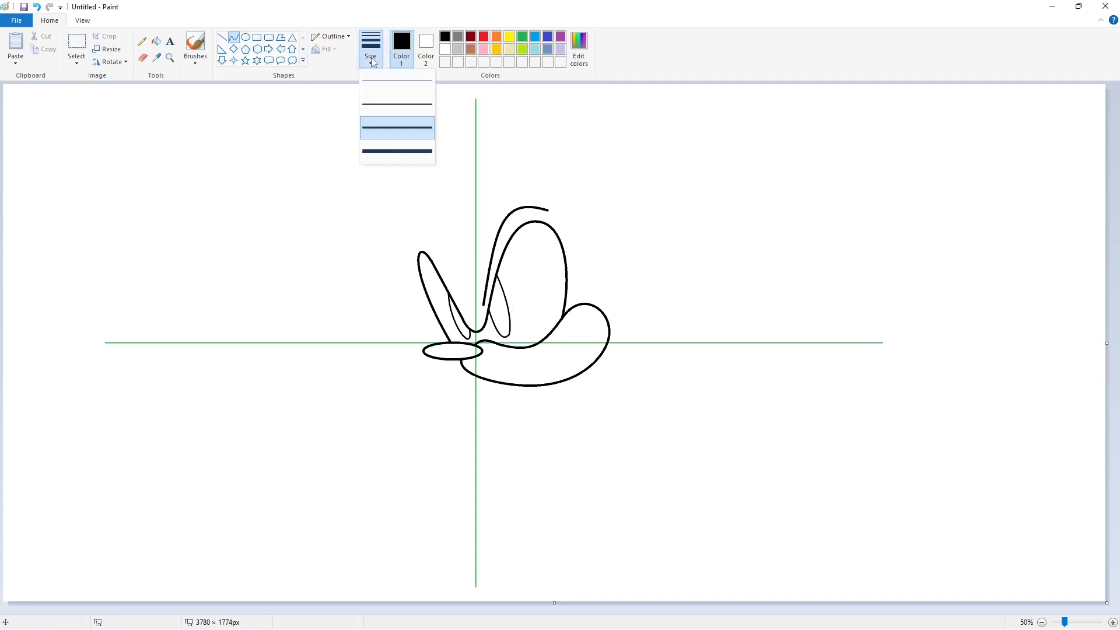
pyautogui.click(394, 150)
pyautogui.moveTo(543, 352); pyautogui.dragTo(582, 327)
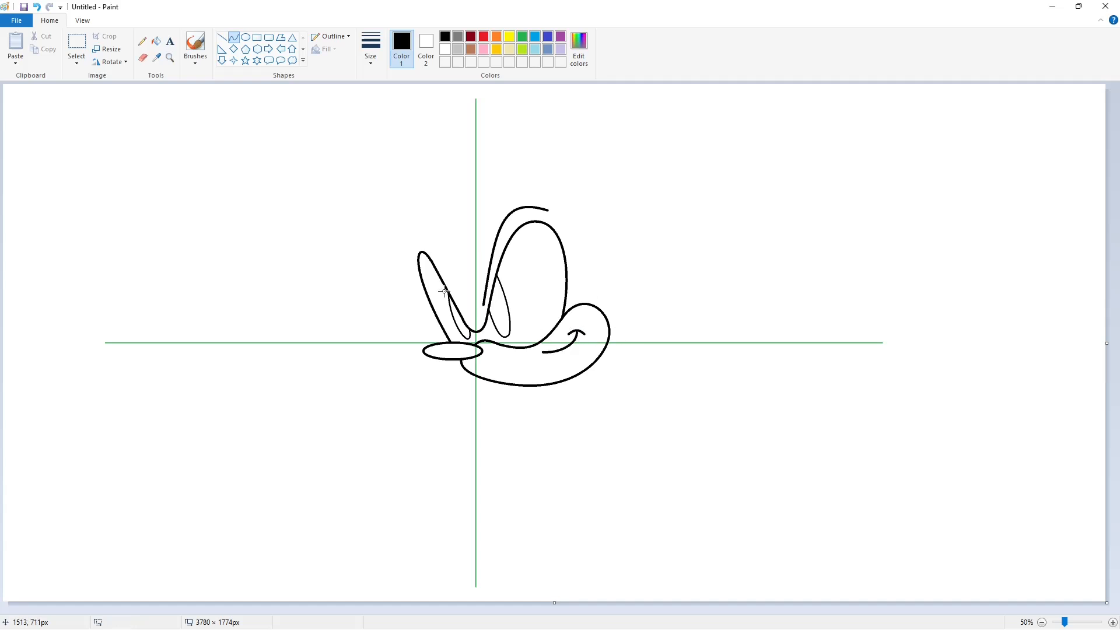
# Step: Draw the brow outline around the narrow eye, the arched top of the head and three pointed spikes down its back
pyautogui.moveTo(442, 340)
pyautogui.mouseDown()
pyautogui.moveTo(437, 226)
pyautogui.moveTo(394, 253)
pyautogui.moveTo(400, 210)
pyautogui.moveTo(733, 132)
pyautogui.moveTo(470, 105)
pyautogui.moveTo(640, 59)
pyautogui.mouseUp()
pyautogui.moveTo(744, 136)
pyautogui.mouseDown()
pyautogui.moveTo(647, 207)
pyautogui.moveTo(671, 166)
pyautogui.moveTo(744, 274)
pyautogui.moveTo(735, 239)
pyautogui.moveTo(835, 242)
pyautogui.mouseUp()
pyautogui.moveTo(745, 275); pyautogui.dragTo(638, 298)
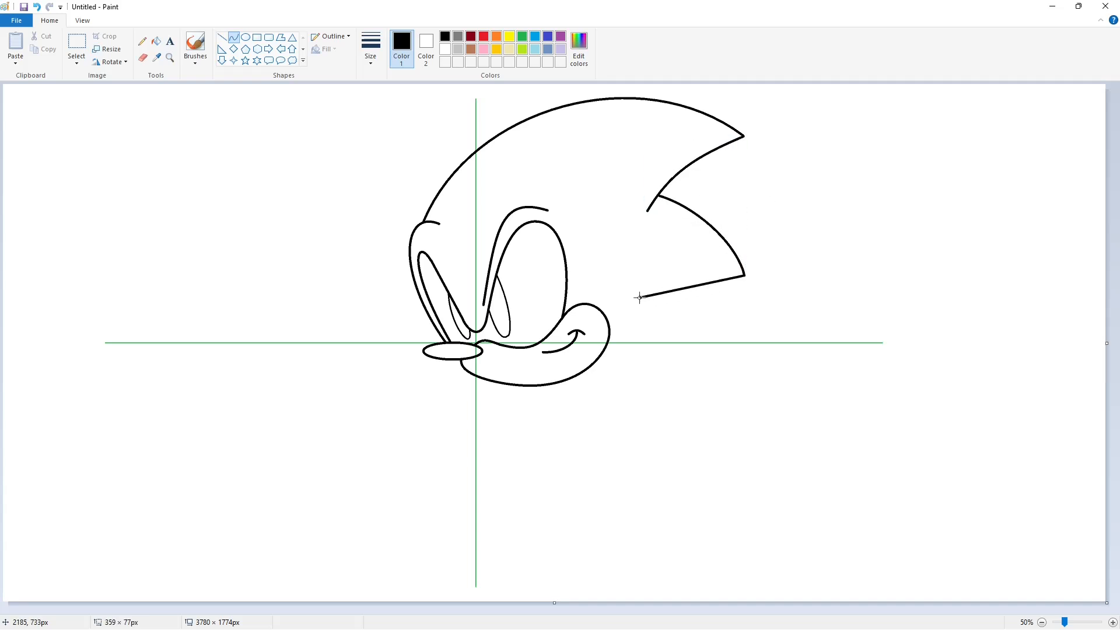
pyautogui.moveTo(703, 283); pyautogui.dragTo(704, 273)
pyautogui.moveTo(666, 286); pyautogui.dragTo(705, 358)
pyautogui.click(782, 291)
pyautogui.moveTo(681, 323)
pyautogui.mouseDown()
pyautogui.moveTo(697, 318)
pyautogui.moveTo(619, 358)
pyautogui.moveTo(644, 350)
pyautogui.mouseUp()
pyautogui.click(645, 350)
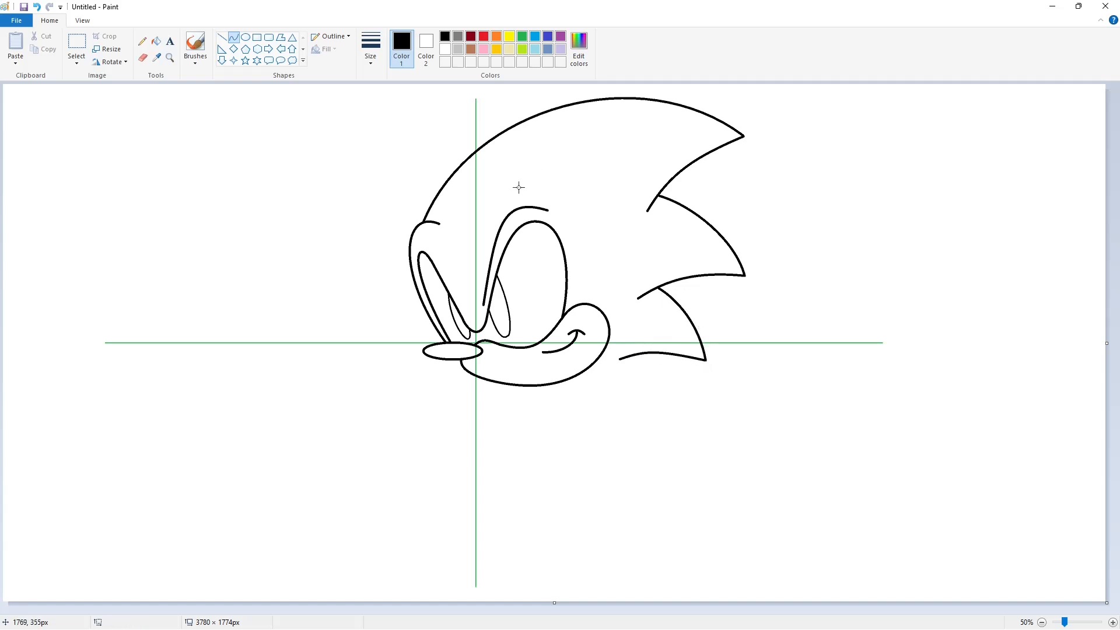
pyautogui.moveTo(515, 184)
pyautogui.mouseDown()
pyautogui.moveTo(608, 222)
pyautogui.moveTo(598, 112)
pyautogui.mouseUp()
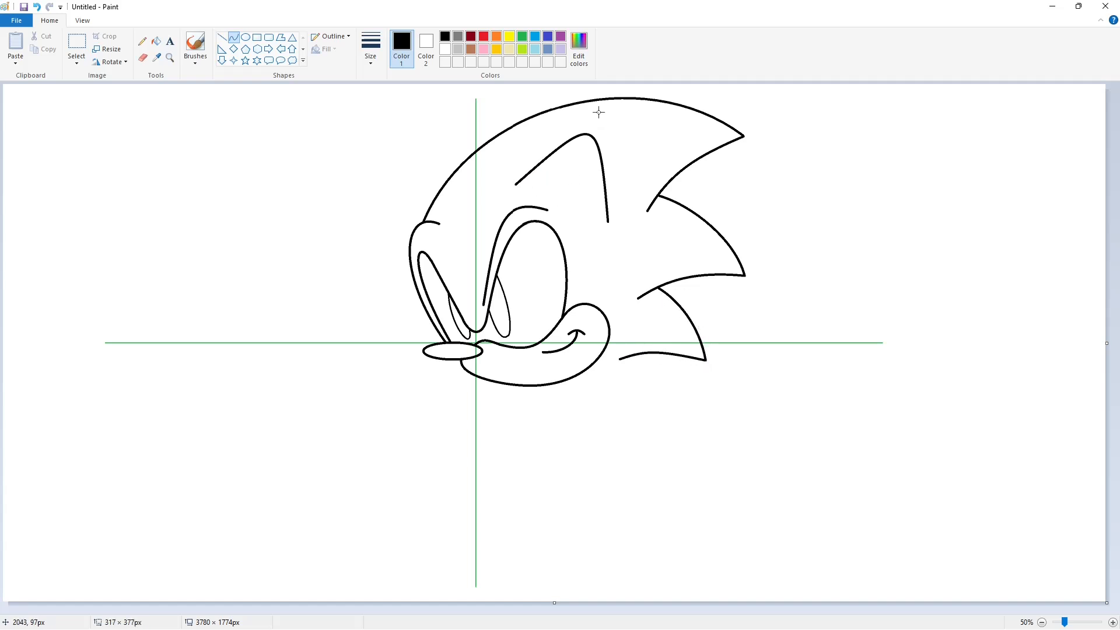
pyautogui.click(598, 112)
pyautogui.click(762, 177)
pyautogui.click(370, 50)
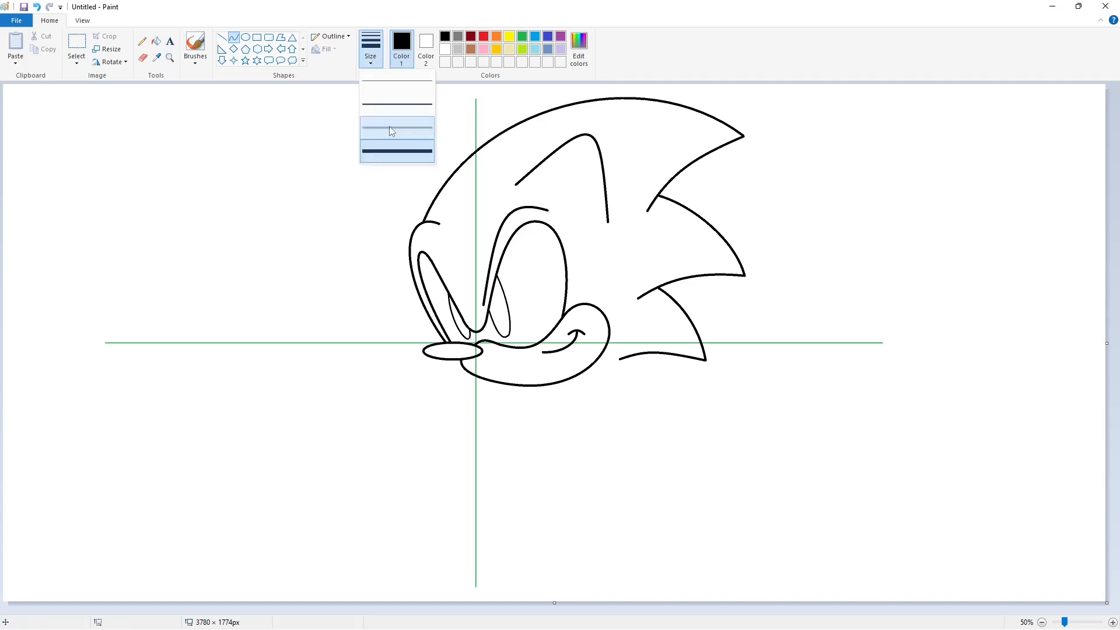
pyautogui.click(390, 125)
pyautogui.moveTo(537, 185)
pyautogui.mouseDown()
pyautogui.moveTo(586, 207)
pyautogui.moveTo(566, 192)
pyautogui.moveTo(583, 128)
pyautogui.moveTo(607, 221)
pyautogui.mouseUp()
pyautogui.hotkey('ctrl', 'z')
pyautogui.hotkey('ctrl', 'z')
# Step: Draw the near ear as a peaked curve above the large eye using the thickest line
pyautogui.click(370, 50)
pyautogui.click(389, 150)
pyautogui.click(583, 128)
pyautogui.click(645, 146)
pyautogui.moveTo(598, 177); pyautogui.dragTo(610, 175)
pyautogui.click(610, 175)
pyautogui.click(734, 193)
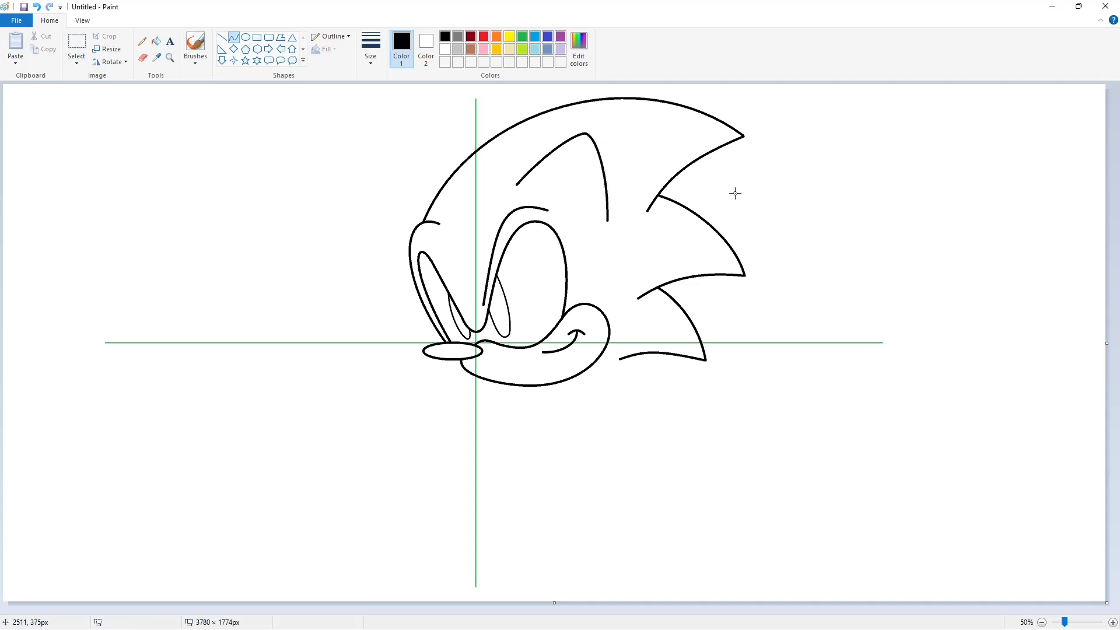
# Step: Draw a curved triangular inner ear inside the near ear with a thinner line
pyautogui.click(370, 50)
pyautogui.click(389, 126)
pyautogui.moveTo(537, 184)
pyautogui.mouseDown()
pyautogui.moveTo(585, 207)
pyautogui.moveTo(560, 189)
pyautogui.moveTo(573, 194)
pyautogui.moveTo(580, 148)
pyautogui.mouseUp()
pyautogui.moveTo(559, 166)
pyautogui.mouseDown()
pyautogui.moveTo(564, 145)
pyautogui.moveTo(583, 206)
pyautogui.mouseUp()
pyautogui.moveTo(584, 158)
pyautogui.mouseDown()
pyautogui.moveTo(590, 175)
pyautogui.moveTo(589, 163)
pyautogui.mouseUp()
# Step: Draw the upper edge of the far ear as a curve extending outward from the forehead outline
pyautogui.click(370, 50)
pyautogui.click(372, 124)
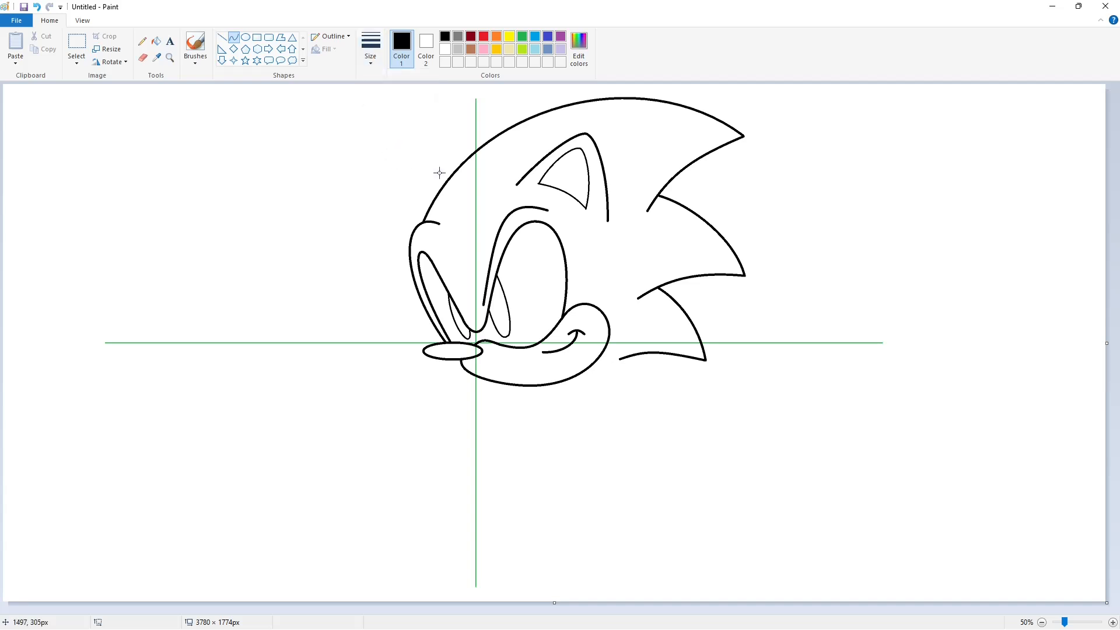
pyautogui.moveTo(457, 169)
pyautogui.mouseDown()
pyautogui.moveTo(397, 165)
pyautogui.moveTo(426, 161)
pyautogui.mouseUp()
pyautogui.moveTo(411, 225)
pyautogui.mouseDown()
pyautogui.moveTo(396, 228)
pyautogui.moveTo(402, 209)
pyautogui.mouseUp()
pyautogui.click(1089, 620)
pyautogui.click(444, 49)
pyautogui.click(222, 38)
pyautogui.moveTo(791, 234); pyautogui.dragTo(775, 277)
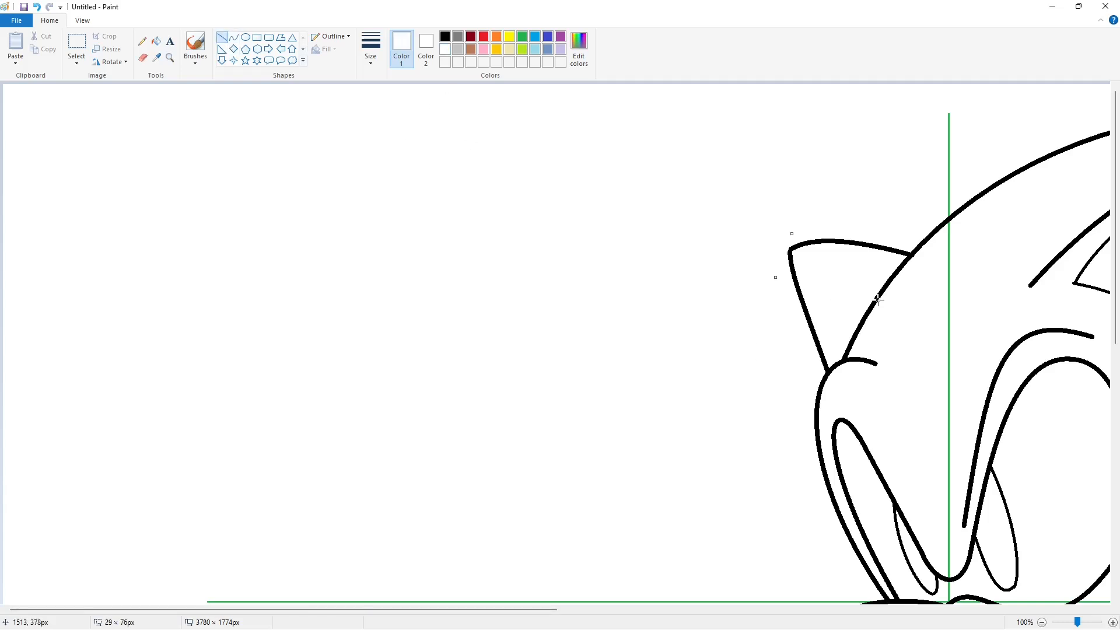
pyautogui.hotkey('ctrl', 'z')
pyautogui.hotkey('ctrl', 'z')
pyautogui.click(1055, 621)
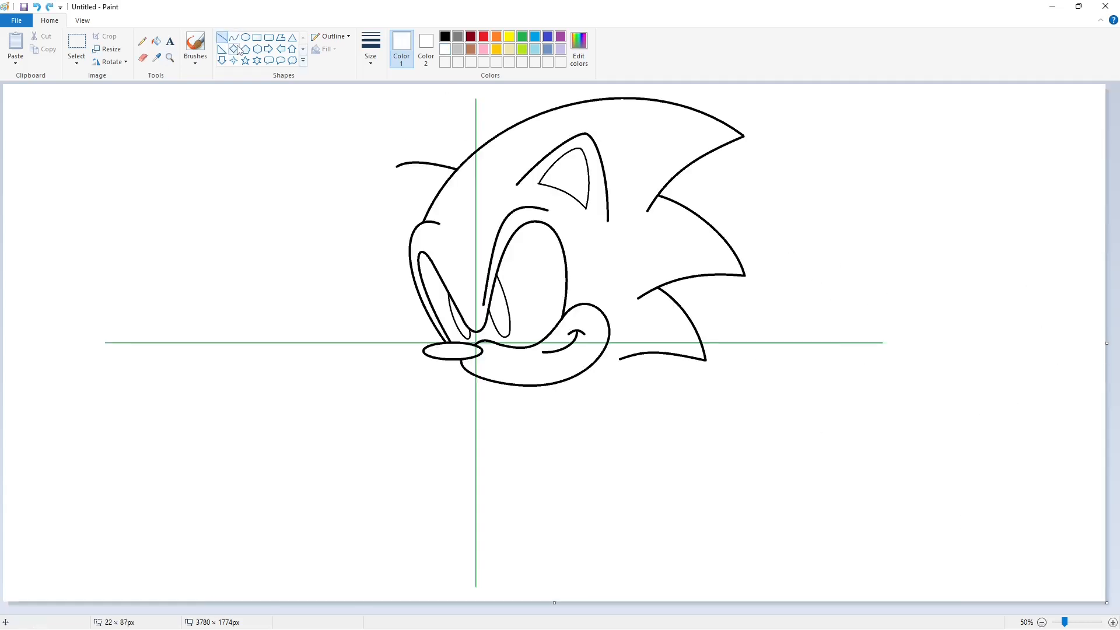
# Step: Draw the far ear's outer side as a black curve from its tip down to the brow outline
pyautogui.click(233, 37)
pyautogui.click(445, 36)
pyautogui.moveTo(395, 168); pyautogui.dragTo(416, 226)
pyautogui.click(398, 189)
pyautogui.click(398, 188)
pyautogui.click(467, 187)
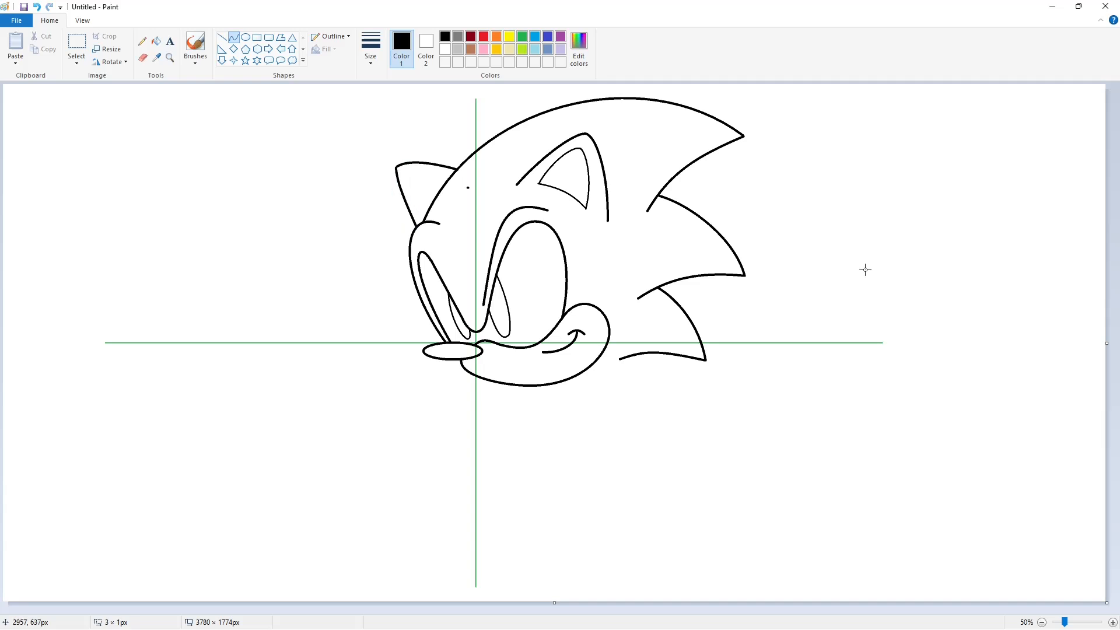
pyautogui.click(866, 269)
pyautogui.hotkey('ctrl', 'z')
# Step: Draw a rounded body outline beneath the muzzle and recolor the connected head and body outlines purple
pyautogui.moveTo(534, 385)
pyautogui.mouseDown()
pyautogui.moveTo(663, 379)
pyautogui.moveTo(520, 480)
pyautogui.moveTo(669, 489)
pyautogui.moveTo(601, 478)
pyautogui.mouseUp()
pyautogui.click(157, 41)
pyautogui.click(561, 36)
pyautogui.click(428, 163)
# Step: Draw the arm in black across the purple body outline as two parallel curves joined by a rounded shoulder
pyautogui.click(233, 37)
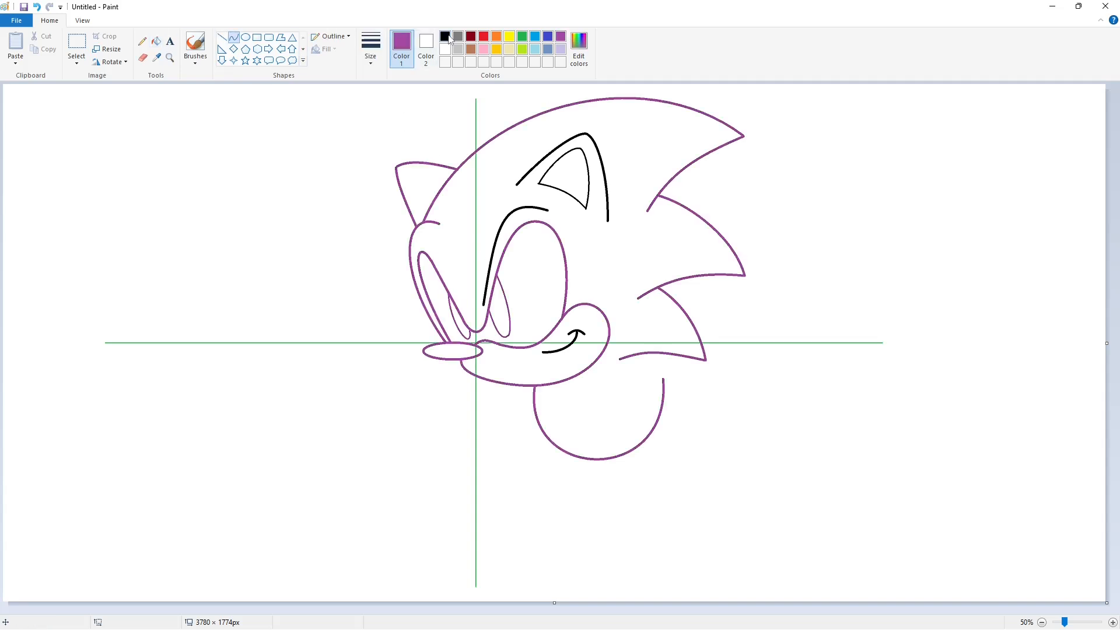
pyautogui.click(445, 36)
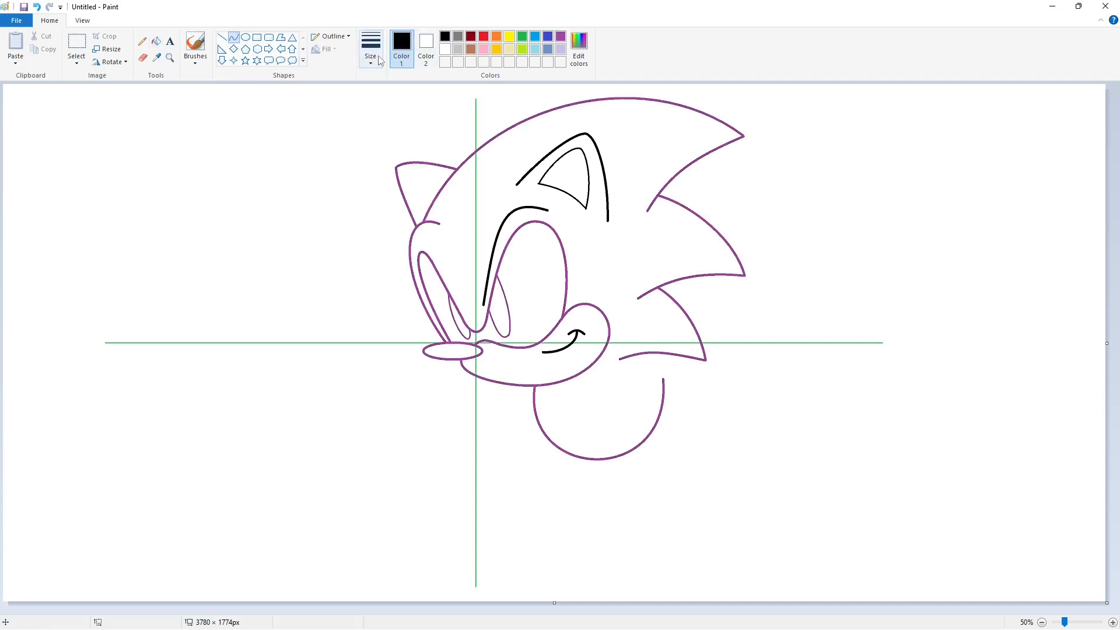
pyautogui.moveTo(607, 371); pyautogui.dragTo(486, 407)
pyautogui.click(582, 365)
pyautogui.moveTo(566, 390); pyautogui.dragTo(569, 405)
pyautogui.moveTo(527, 418); pyautogui.dragTo(529, 442)
pyautogui.moveTo(605, 388); pyautogui.dragTo(468, 419)
pyautogui.moveTo(570, 397); pyautogui.dragTo(584, 439)
pyautogui.moveTo(527, 462); pyautogui.dragTo(530, 470)
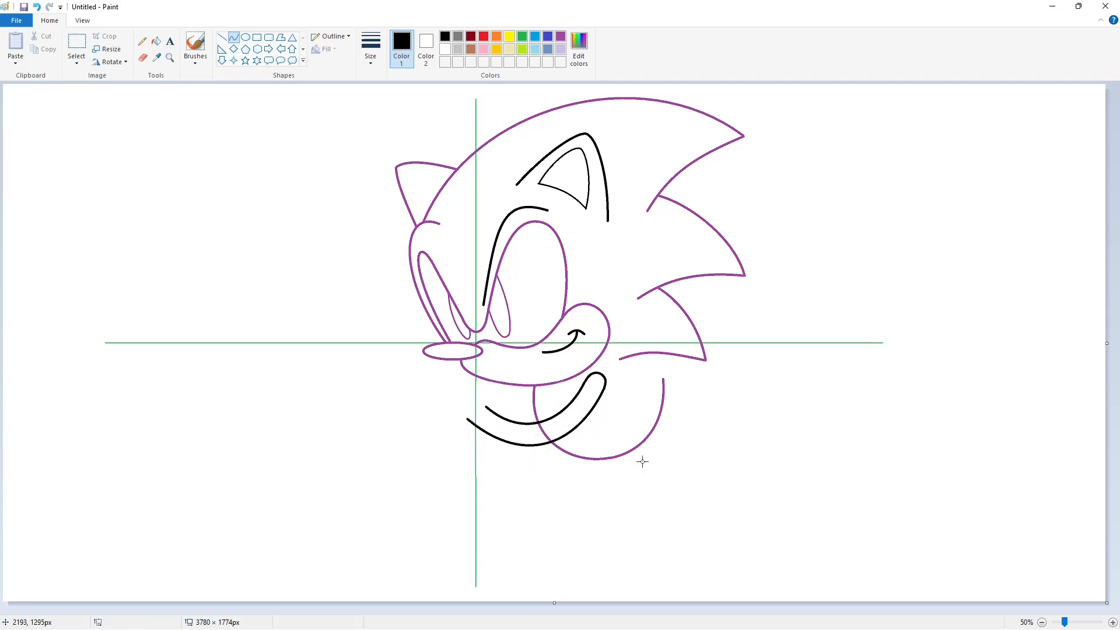
# Step: Draw the glove cuff at the arm's lower end with a small oval opening inside a larger ring
pyautogui.moveTo(489, 408); pyautogui.dragTo(464, 457)
pyautogui.click(552, 403)
pyautogui.click(540, 449)
pyautogui.moveTo(505, 418); pyautogui.dragTo(496, 439)
pyautogui.click(507, 403)
pyautogui.click(492, 385)
pyautogui.click(454, 390)
pyautogui.click(450, 458)
pyautogui.click(480, 457)
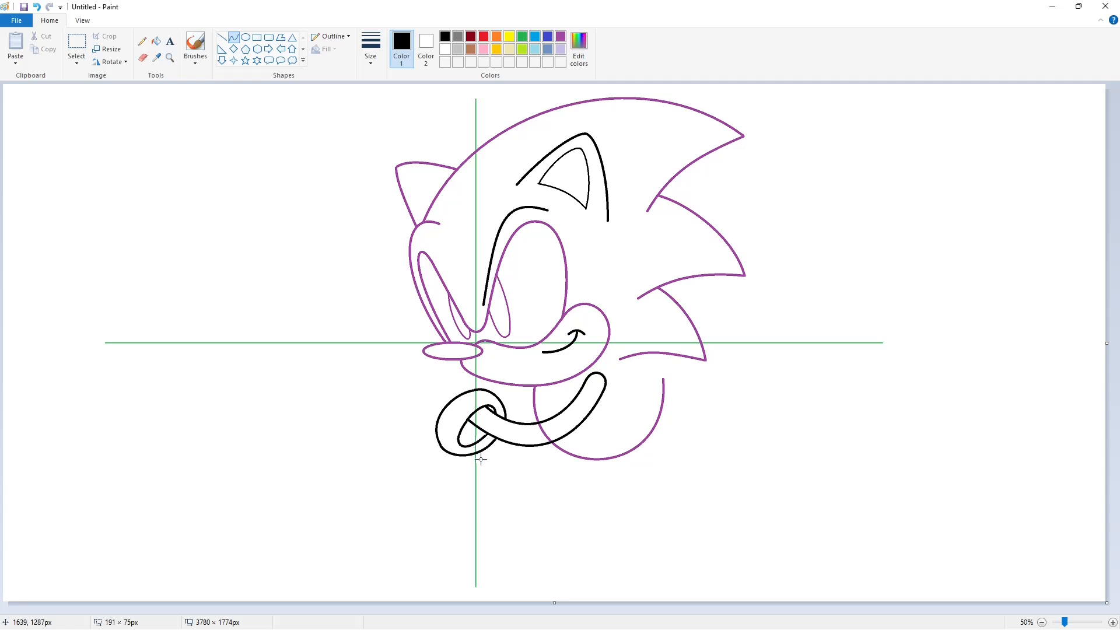
# Step: Fill the purple body line crossing the arm with white and recolor the remaining purple outlines black
pyautogui.click(156, 41)
pyautogui.click(444, 49)
pyautogui.click(544, 433)
pyautogui.click(445, 37)
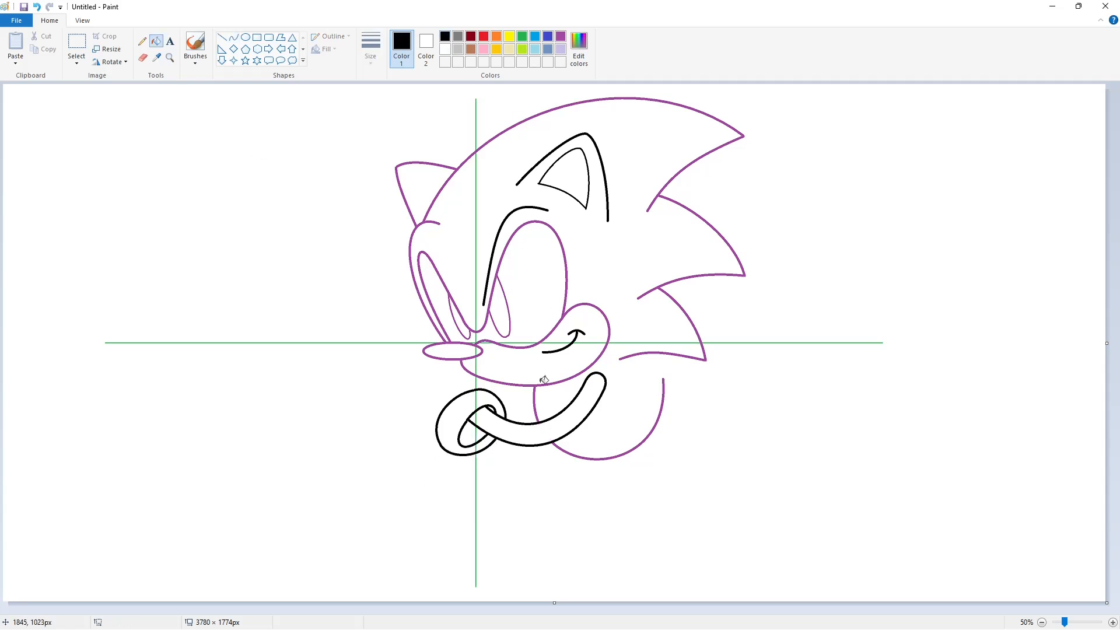
pyautogui.click(537, 386)
pyautogui.click(593, 459)
# Step: Draw a short line between the muzzle and the glove cuff, and outline the fist from the nose to the cuff
pyautogui.click(222, 38)
pyautogui.moveTo(483, 377); pyautogui.dragTo(482, 389)
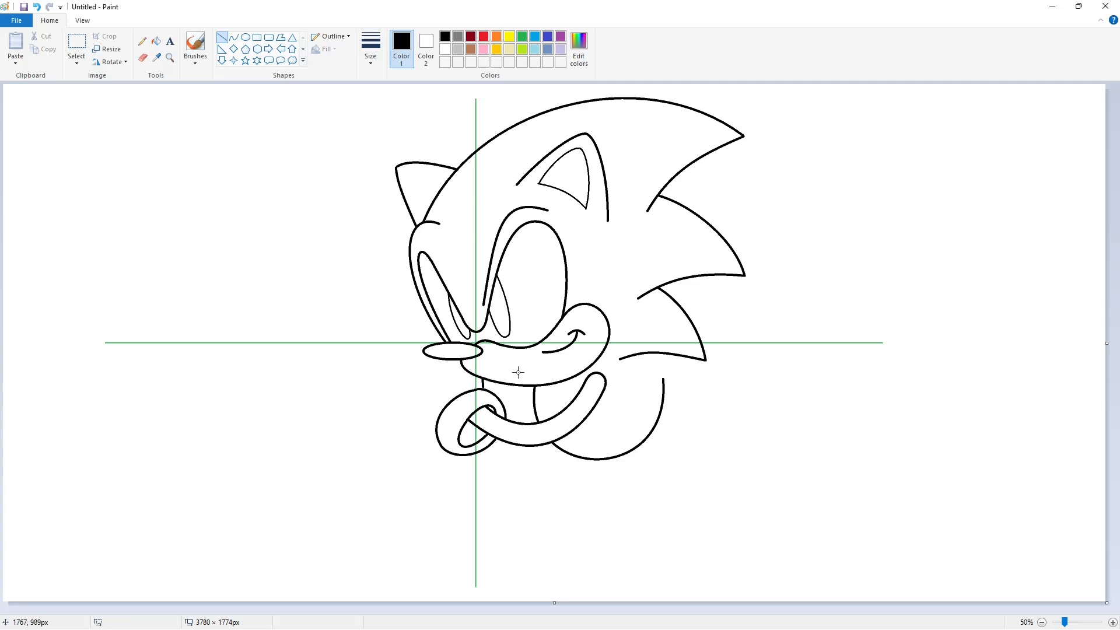
pyautogui.click(233, 37)
pyautogui.moveTo(425, 350)
pyautogui.mouseDown()
pyautogui.moveTo(408, 350)
pyautogui.moveTo(403, 396)
pyautogui.moveTo(439, 435)
pyautogui.moveTo(394, 424)
pyautogui.mouseUp()
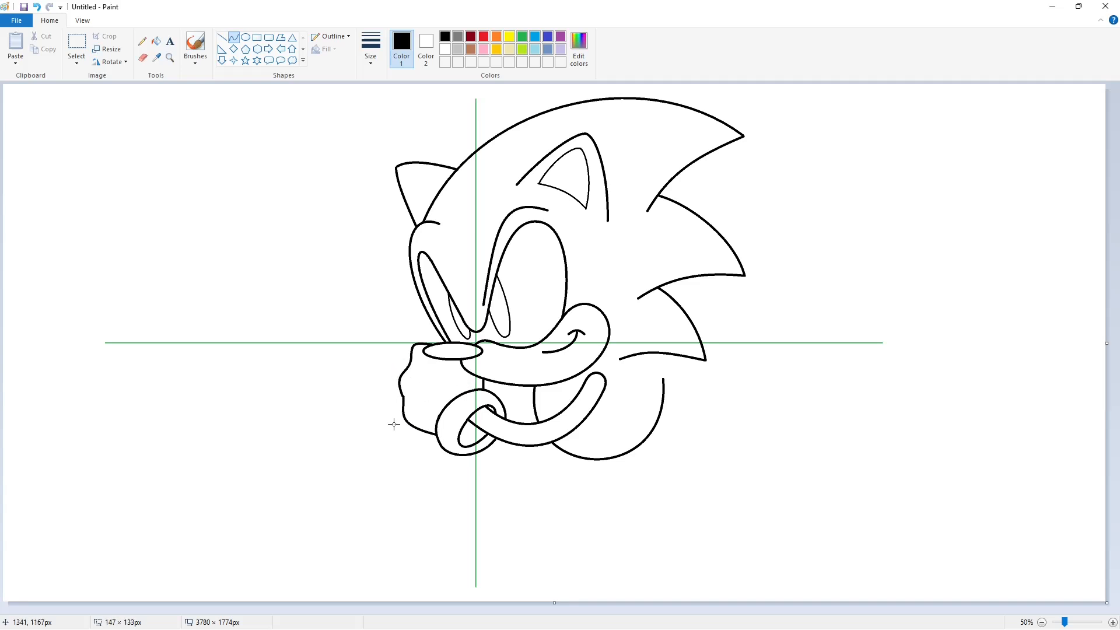
pyautogui.click(393, 425)
pyautogui.click(501, 425)
# Step: Draw the far hand's outer outline curving out from the brow beside the narrow eye
pyautogui.moveTo(415, 226)
pyautogui.mouseDown()
pyautogui.moveTo(369, 278)
pyautogui.moveTo(380, 223)
pyautogui.mouseUp()
pyautogui.click(381, 224)
pyautogui.click(367, 278)
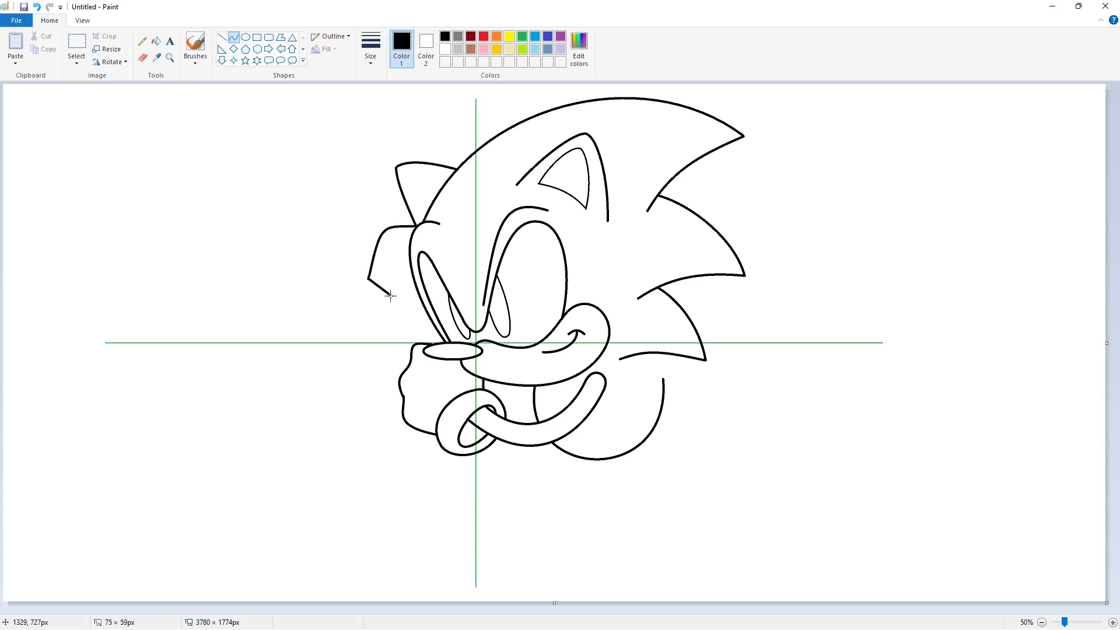
pyautogui.click(367, 290)
pyautogui.click(450, 288)
# Step: Add curved finger lines and rounded fingertips to the far hand beside the narrow eye
pyautogui.moveTo(390, 263); pyautogui.dragTo(408, 291)
pyautogui.moveTo(399, 279)
pyautogui.mouseDown()
pyautogui.moveTo(415, 303)
pyautogui.moveTo(386, 313)
pyautogui.mouseUp()
pyautogui.click(393, 282)
pyautogui.click(377, 283)
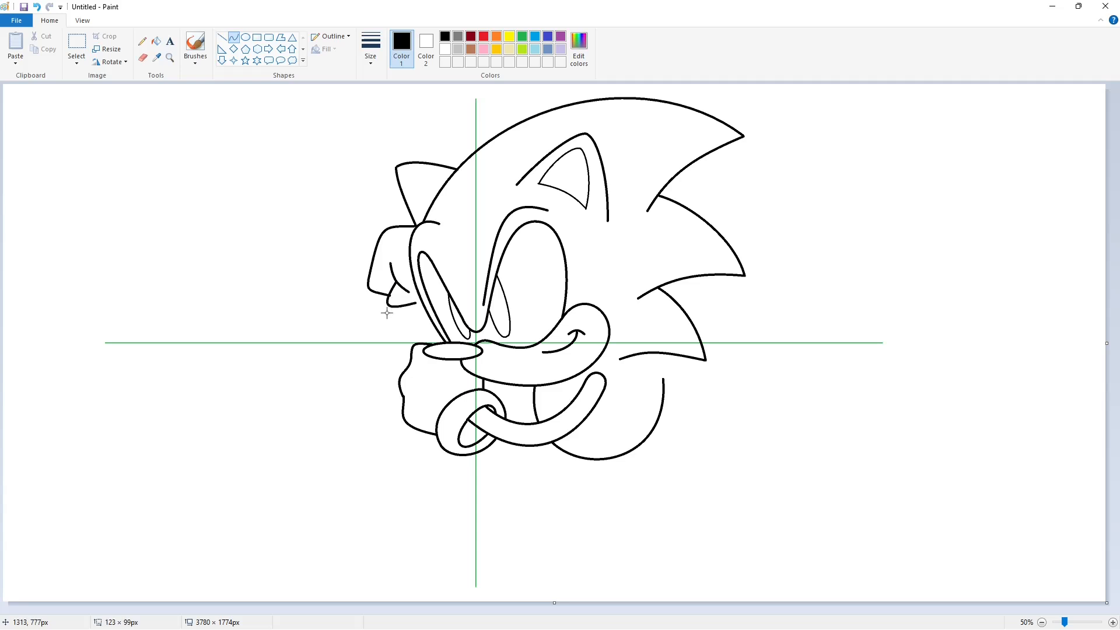
pyautogui.click(386, 314)
pyautogui.click(472, 316)
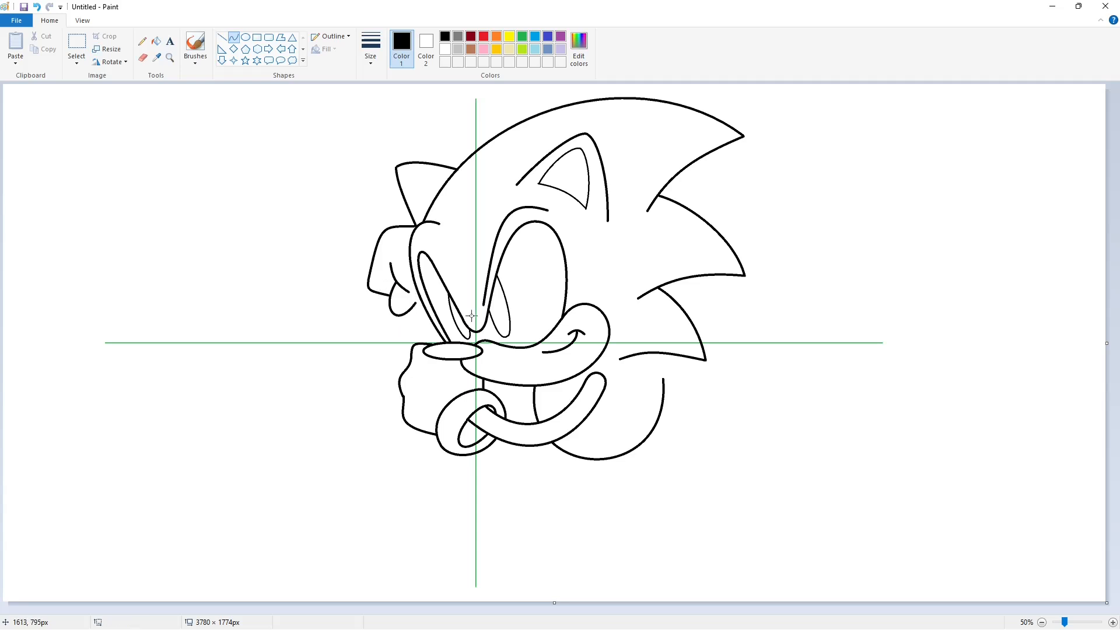
pyautogui.click(420, 319)
pyautogui.click(797, 311)
# Step: Draw the belly patch with a curved upper edge behind the arm and a rounded side meeting the body's bottom
pyautogui.moveTo(534, 393); pyautogui.dragTo(581, 386)
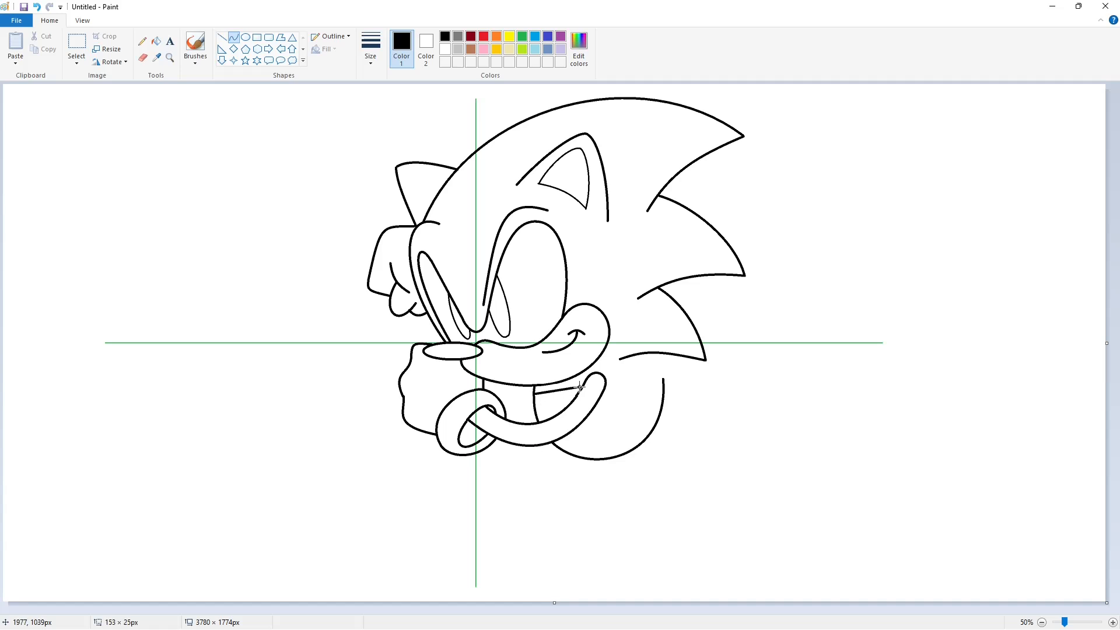
pyautogui.click(551, 399)
pyautogui.click(567, 380)
pyautogui.click(659, 388)
pyautogui.moveTo(603, 394); pyautogui.dragTo(590, 459)
pyautogui.click(631, 417)
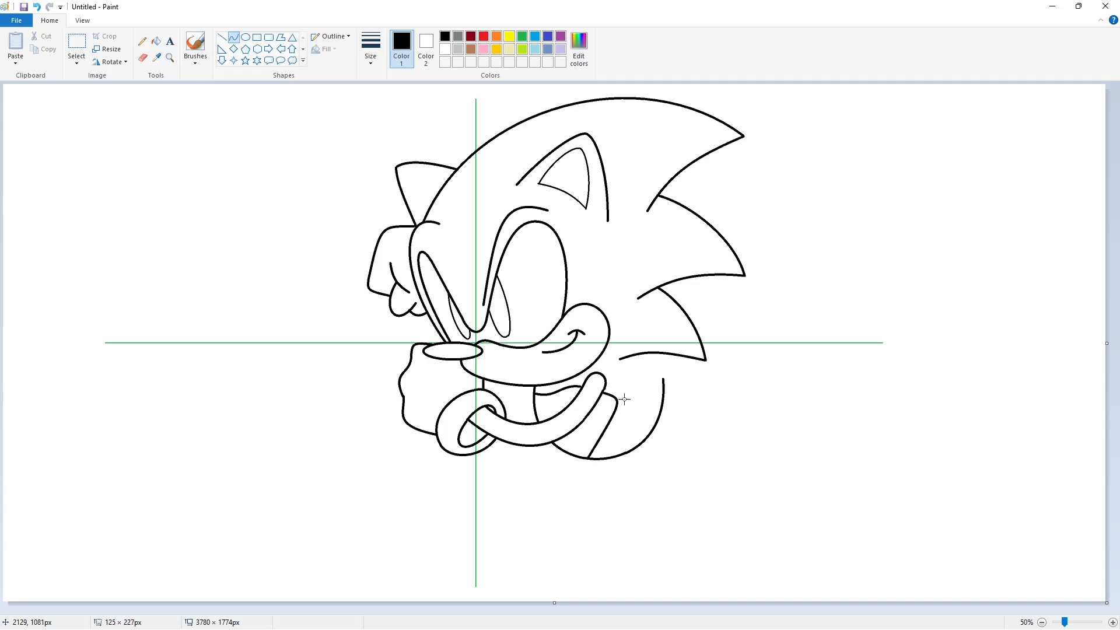
pyautogui.click(637, 457)
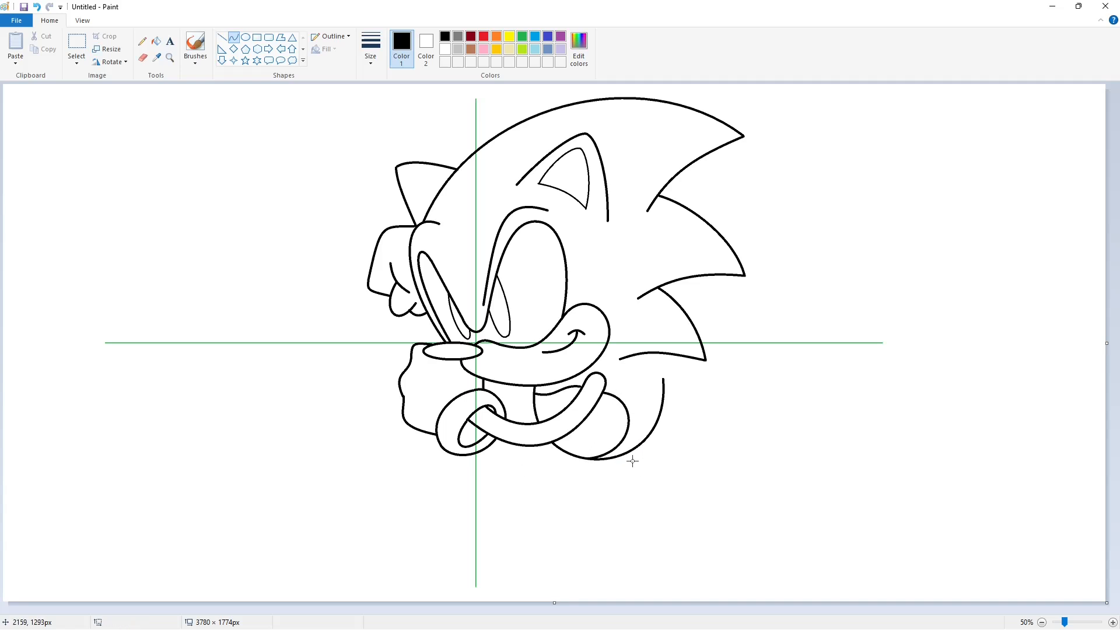
pyautogui.click(655, 460)
# Step: Draw the ankle opening and the rounded lower edge of a shoe cuff beside the body's lower outline
pyautogui.moveTo(662, 447); pyautogui.dragTo(683, 458)
pyautogui.click(660, 460)
pyautogui.click(640, 488)
pyautogui.moveTo(640, 488)
pyautogui.mouseDown()
pyautogui.moveTo(659, 484)
pyautogui.moveTo(649, 447)
pyautogui.moveTo(678, 450)
pyautogui.moveTo(673, 472)
pyautogui.moveTo(697, 468)
pyautogui.mouseUp()
pyautogui.click(650, 434)
pyautogui.click(666, 435)
pyautogui.click(724, 432)
pyautogui.click(692, 485)
pyautogui.click(657, 433)
pyautogui.click(658, 433)
# Step: Draw a larger curved outline around the ankle opening to shape the outer part of the shoe cuff
pyautogui.moveTo(658, 427)
pyautogui.mouseDown()
pyautogui.moveTo(672, 402)
pyautogui.moveTo(705, 476)
pyautogui.moveTo(712, 445)
pyautogui.moveTo(706, 475)
pyautogui.moveTo(712, 445)
pyautogui.moveTo(668, 479)
pyautogui.mouseUp()
pyautogui.click(720, 430)
pyautogui.click(727, 430)
pyautogui.click(723, 469)
pyautogui.click(798, 462)
pyautogui.hotkey('ctrl', 'z')
pyautogui.click(722, 468)
pyautogui.click(796, 472)
# Step: Add a rounded outer fold to the shoe cuff and a short crease near its upper edge
pyautogui.moveTo(690, 471)
pyautogui.mouseDown()
pyautogui.moveTo(710, 485)
pyautogui.moveTo(666, 480)
pyautogui.moveTo(704, 486)
pyautogui.mouseUp()
pyautogui.click(690, 500)
pyautogui.click(745, 496)
pyautogui.hotkey('ctrl', 'z')
pyautogui.click(691, 502)
pyautogui.click(789, 489)
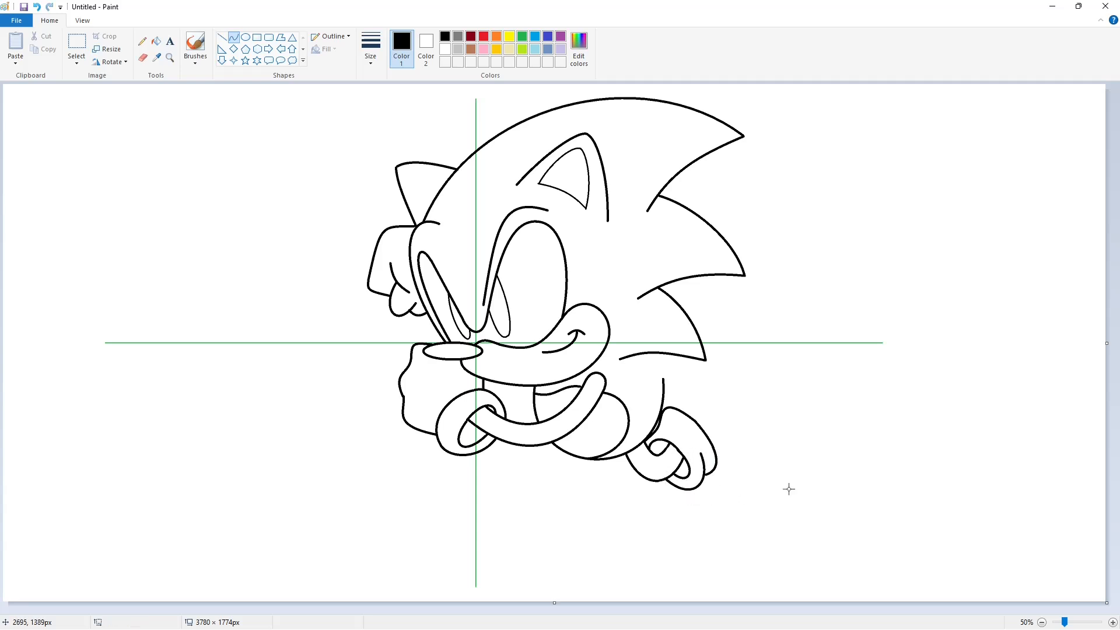
pyautogui.doubleClick(674, 421)
pyautogui.click(751, 427)
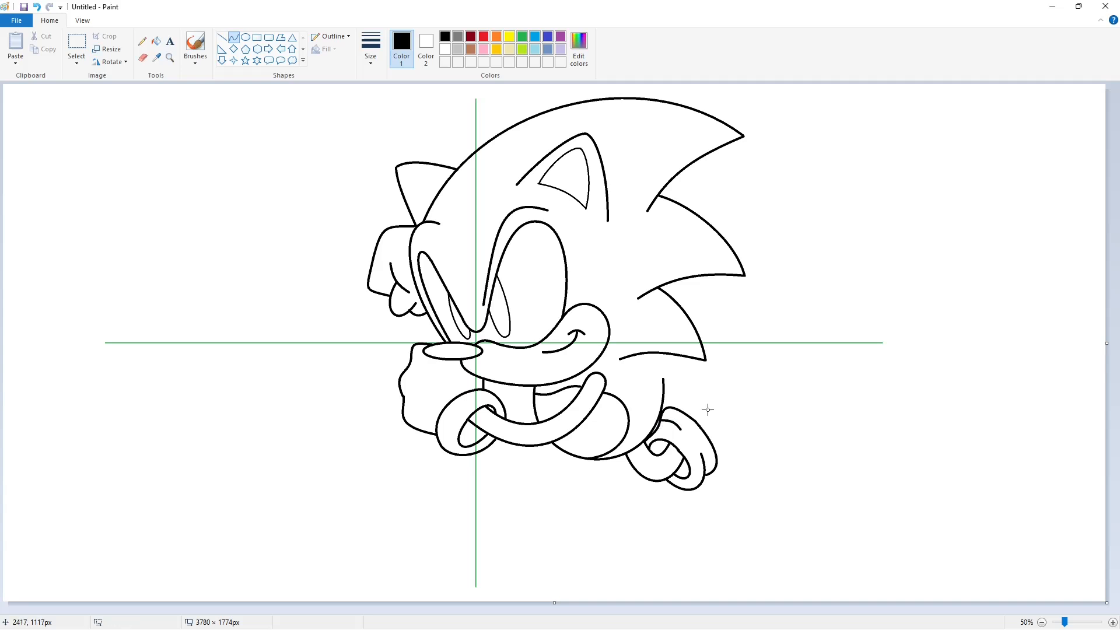
# Step: Draw a long pointed shoe behind the cuff with a curved upper edge and a lower edge returning to the cuff
pyautogui.moveTo(702, 388)
pyautogui.mouseDown()
pyautogui.moveTo(685, 373)
pyautogui.moveTo(789, 491)
pyautogui.mouseUp()
pyautogui.click(678, 381)
pyautogui.click(745, 395)
pyautogui.moveTo(747, 431); pyautogui.dragTo(750, 415)
pyautogui.click(784, 460)
pyautogui.click(884, 462)
pyautogui.moveTo(788, 493); pyautogui.dragTo(714, 470)
pyautogui.click(782, 495)
pyautogui.click(752, 493)
pyautogui.click(887, 473)
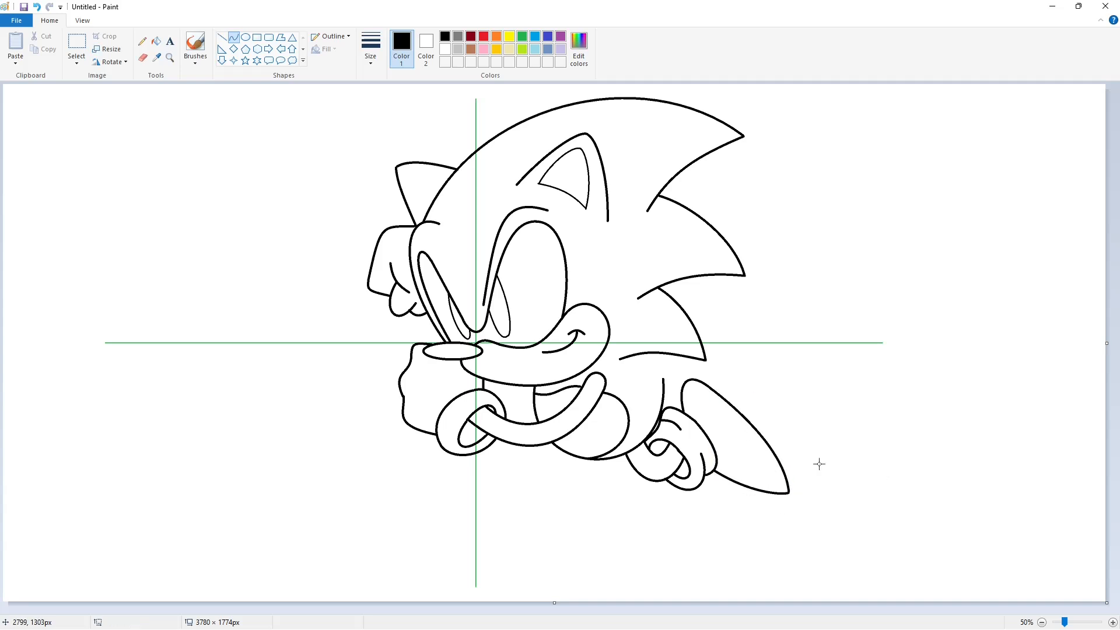
# Step: Add a small rectangular buckle near the rear shoe's toe and two curved strap lines running from it towards the cuff
pyautogui.click(224, 39)
pyautogui.click(827, 462)
pyautogui.moveTo(775, 466); pyautogui.dragTo(753, 443)
pyautogui.click(234, 39)
pyautogui.click(736, 463)
pyautogui.click(826, 461)
pyautogui.hotkey('ctrl', 'z')
pyautogui.click(754, 478)
pyautogui.moveTo(730, 477); pyautogui.dragTo(741, 473)
# Step: Draw a gently arched curve from the base of the lowest spine to the top of the rear shoe
pyautogui.moveTo(642, 353); pyautogui.dragTo(685, 382)
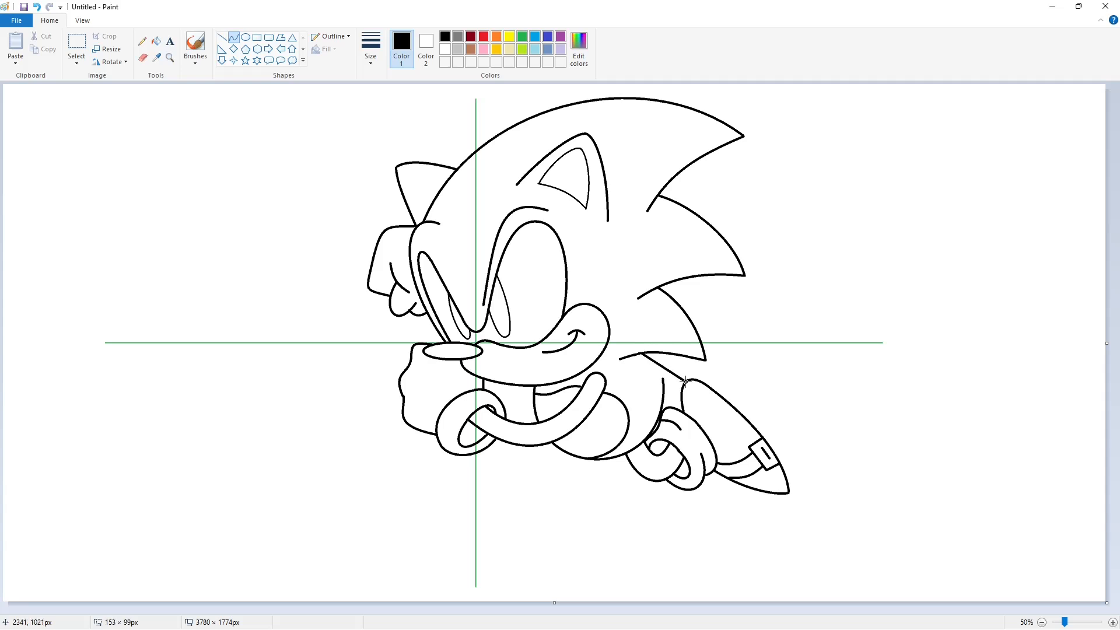
pyautogui.doubleClick(670, 365)
pyautogui.click(760, 370)
pyautogui.hotkey('ctrl', 'z')
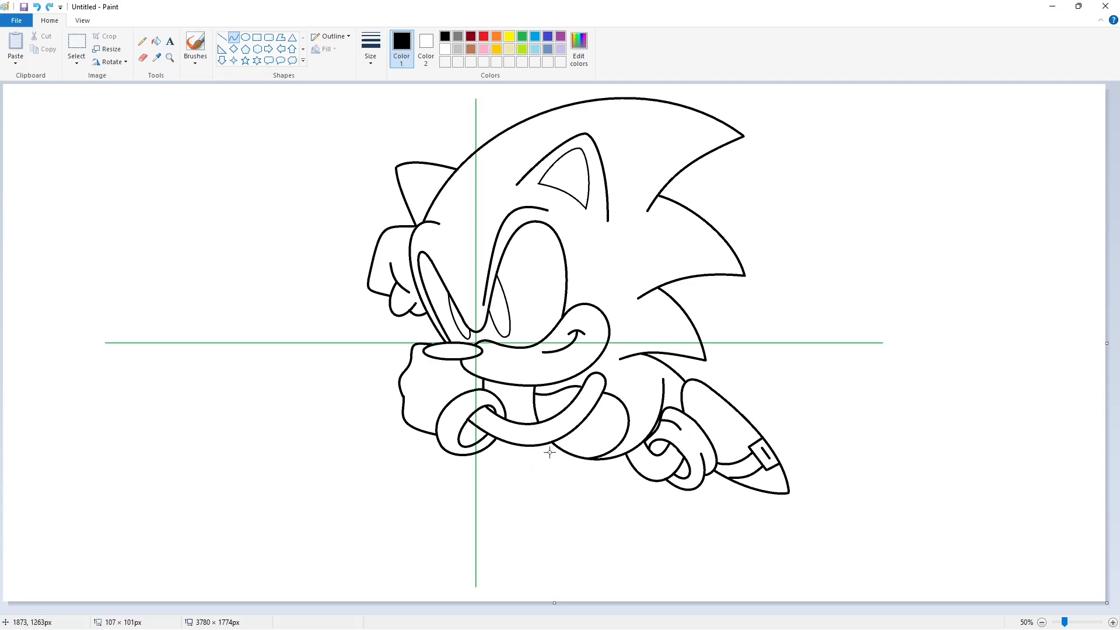
# Step: Draw the front leg as two curves below the belly and add a rounded cuff top beneath it
pyautogui.doubleClick(529, 449)
pyautogui.moveTo(524, 477); pyautogui.dragTo(511, 467)
pyautogui.click(587, 484)
pyautogui.doubleClick(510, 450)
pyautogui.click(574, 466)
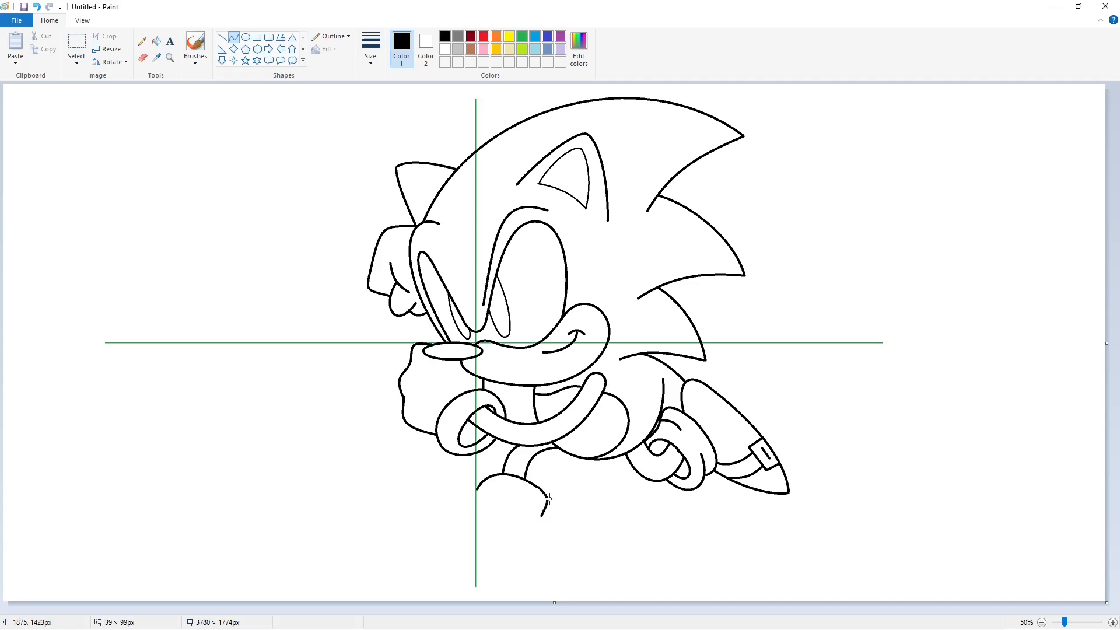
# Step: Shape the front shoe's cuff with curved folds, and draw the shoe's long arched upper edge and rounded heel
pyautogui.hotkey('ctrl', 'z')
pyautogui.moveTo(536, 487)
pyautogui.mouseDown()
pyautogui.moveTo(540, 515)
pyautogui.moveTo(589, 509)
pyautogui.moveTo(479, 496)
pyautogui.mouseUp()
pyautogui.moveTo(531, 534)
pyautogui.mouseDown()
pyautogui.moveTo(318, 506)
pyautogui.moveTo(450, 475)
pyautogui.moveTo(358, 452)
pyautogui.mouseUp()
pyautogui.click(569, 555)
pyautogui.moveTo(475, 494)
pyautogui.mouseDown()
pyautogui.moveTo(530, 506)
pyautogui.moveTo(489, 483)
pyautogui.mouseUp()
pyautogui.moveTo(506, 491)
pyautogui.mouseDown()
pyautogui.moveTo(535, 510)
pyautogui.moveTo(532, 534)
pyautogui.mouseUp()
pyautogui.click(609, 502)
pyautogui.moveTo(538, 522)
pyautogui.mouseDown()
pyautogui.moveTo(547, 518)
pyautogui.moveTo(545, 533)
pyautogui.moveTo(515, 591)
pyautogui.moveTo(535, 579)
pyautogui.mouseUp()
pyautogui.click(571, 542)
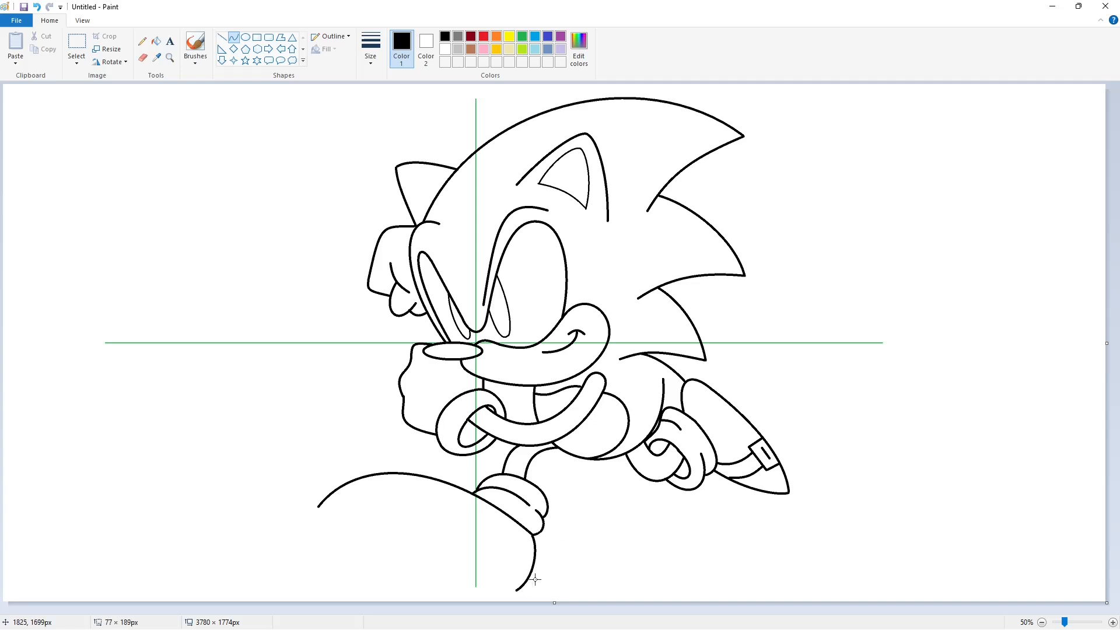
# Step: Draw a curve from the front shoe's toe tip to its heel to mark the upper edge of the sole
pyautogui.click(535, 579)
pyautogui.moveTo(319, 506); pyautogui.dragTo(515, 590)
pyautogui.moveTo(416, 547); pyautogui.dragTo(413, 520)
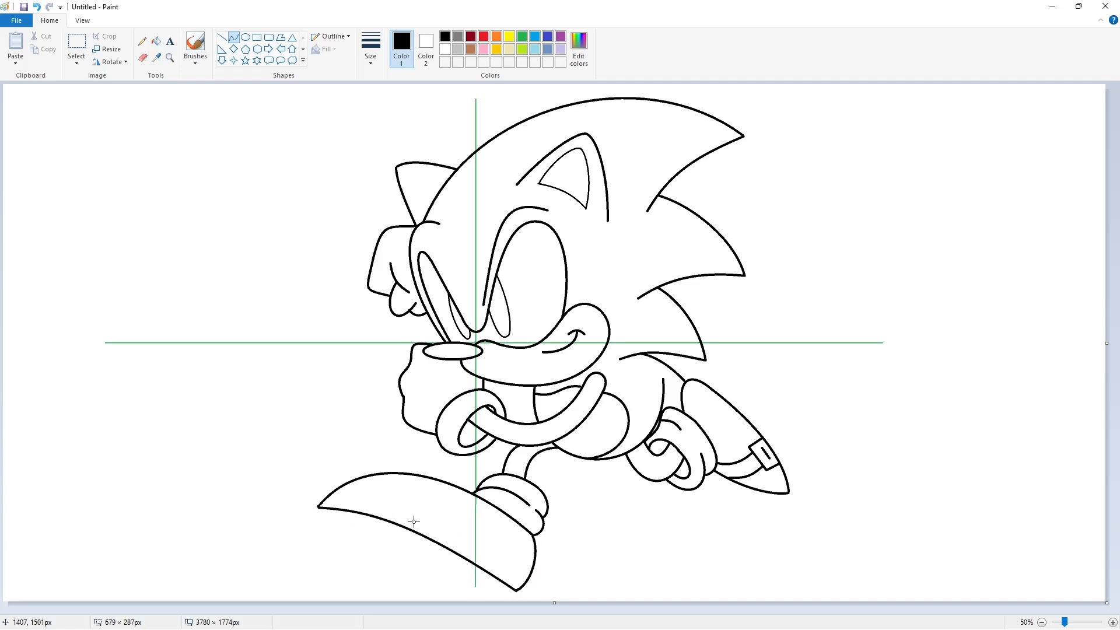
pyautogui.click(593, 558)
pyautogui.moveTo(318, 507); pyautogui.dragTo(460, 573)
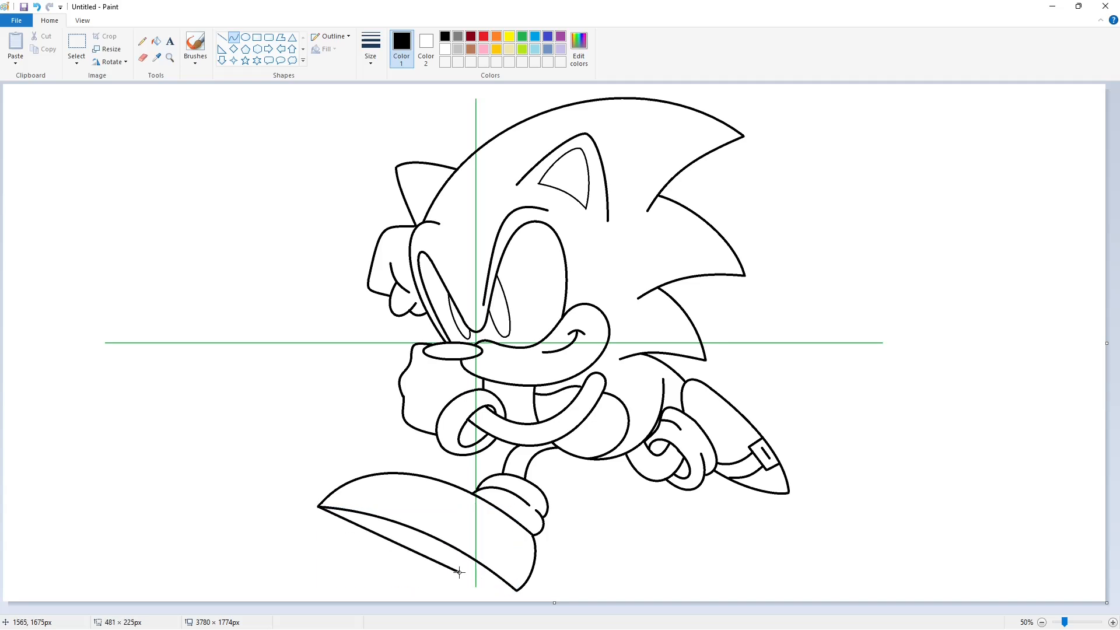
pyautogui.hotkey('ctrl', 'z')
pyautogui.moveTo(318, 506); pyautogui.dragTo(516, 590)
pyautogui.moveTo(361, 529); pyautogui.dragTo(350, 542)
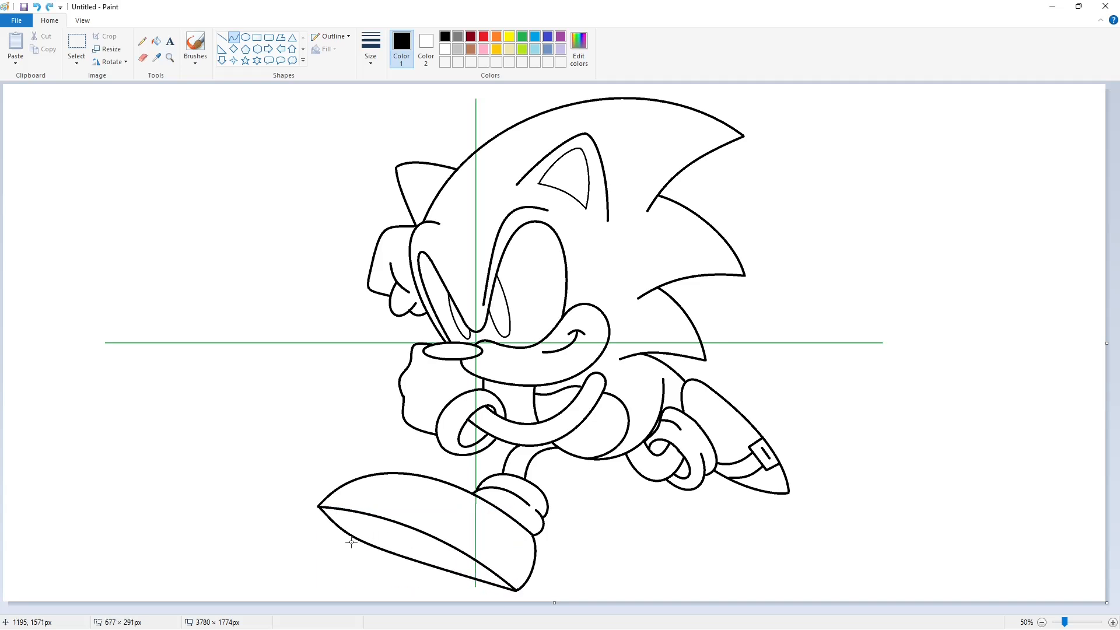
pyautogui.hotkey('ctrl', 'z')
# Step: Draw the sole's deep lower curve from toe to heel and add two curved strap lines across the front shoe
pyautogui.moveTo(318, 506); pyautogui.dragTo(515, 591)
pyautogui.moveTo(409, 560); pyautogui.dragTo(418, 587)
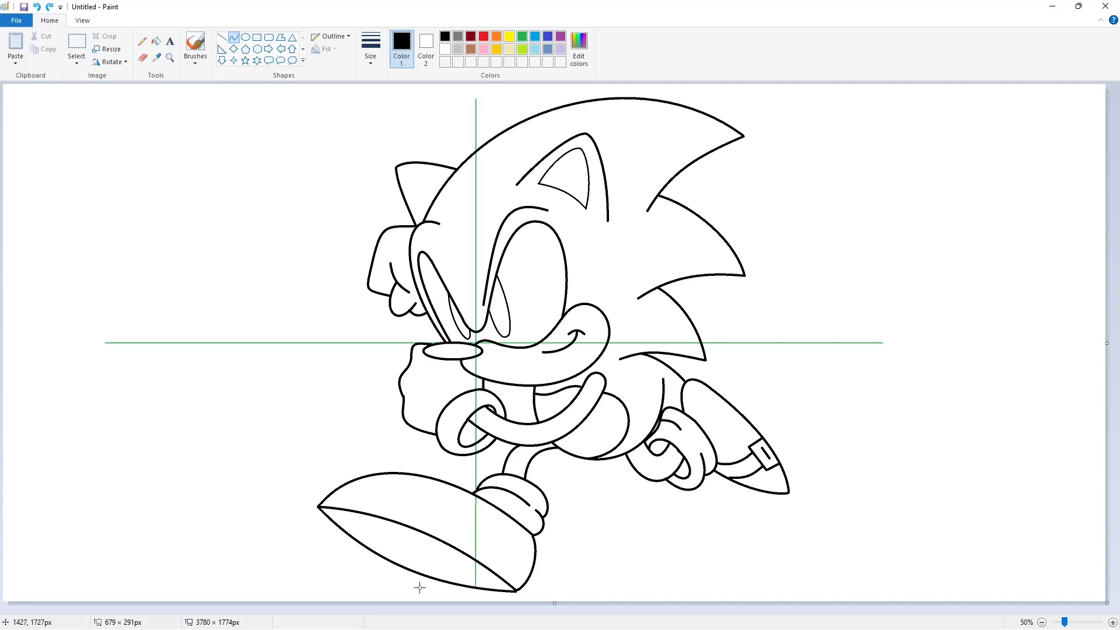
pyautogui.click(418, 587)
pyautogui.click(694, 572)
pyautogui.moveTo(447, 484)
pyautogui.mouseDown()
pyautogui.moveTo(463, 550)
pyautogui.moveTo(470, 518)
pyautogui.moveTo(488, 567)
pyautogui.moveTo(493, 535)
pyautogui.mouseUp()
pyautogui.click(470, 518)
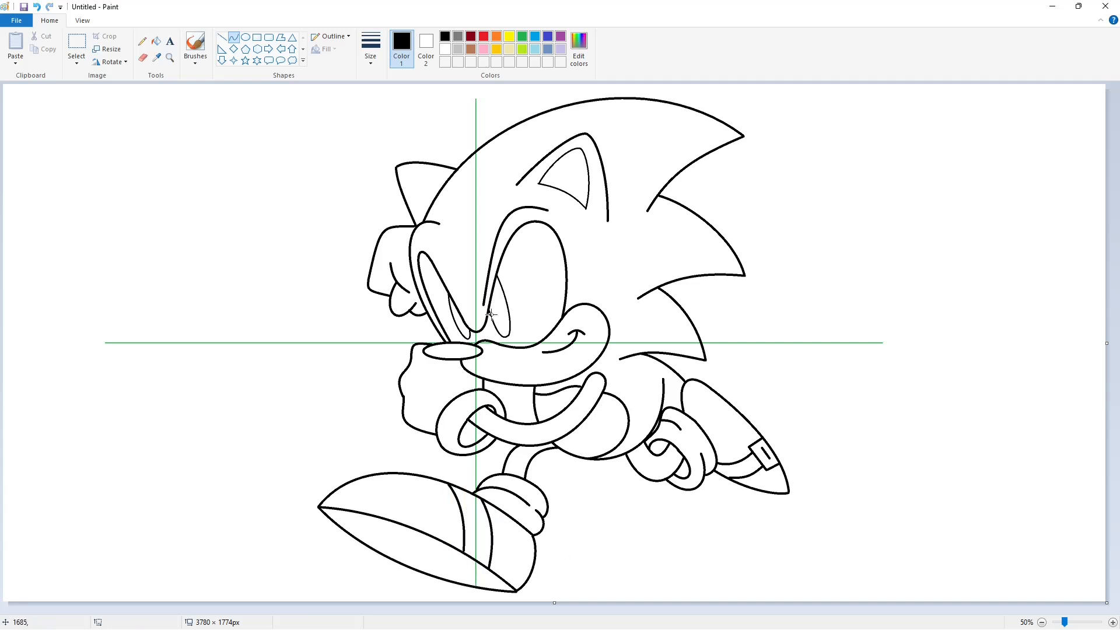
# Step: Draw a short thick black line of about 11 × 31 px inside the larger eye's pupil as a highlight mark
pyautogui.click(222, 37)
pyautogui.click(370, 46)
pyautogui.click(382, 128)
pyautogui.moveTo(501, 300); pyautogui.dragTo(503, 309)
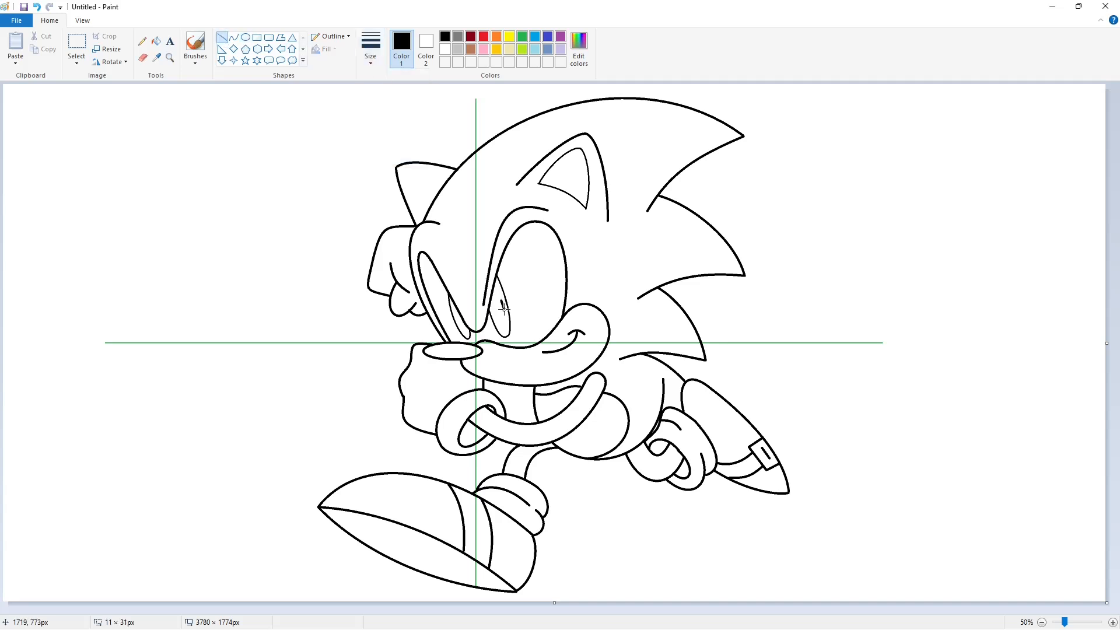
pyautogui.click(544, 291)
# Step: Fill the background and every region crossed by the green guide lines with the same green to absorb the lines
pyautogui.click(157, 41)
pyautogui.click(522, 37)
pyautogui.click(496, 111)
pyautogui.click(485, 203)
pyautogui.click(522, 292)
pyautogui.click(505, 362)
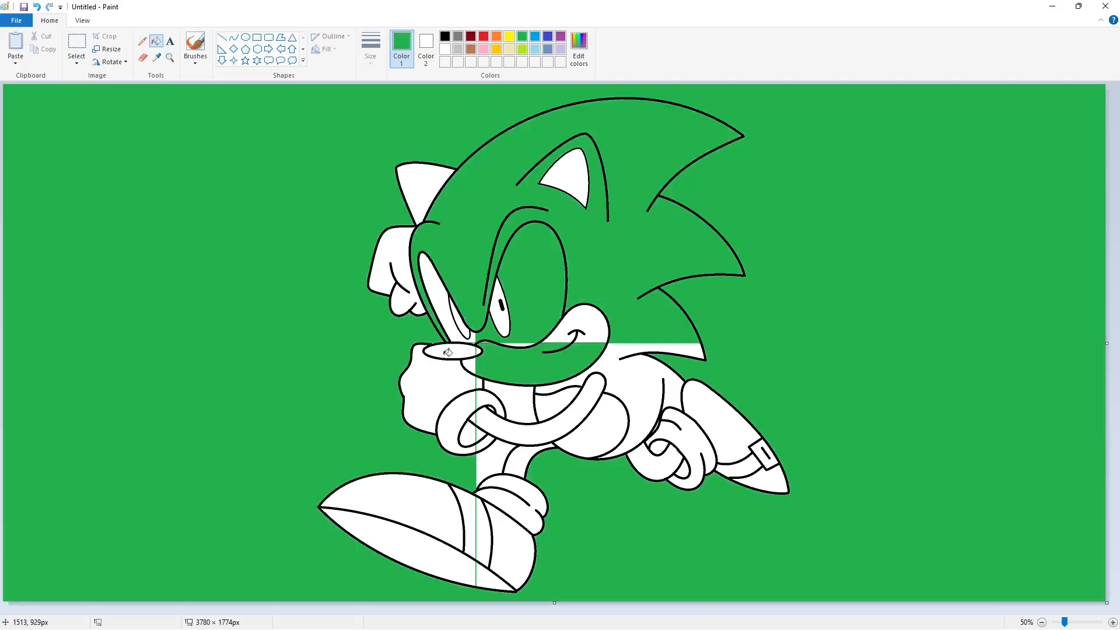
pyautogui.click(447, 353)
pyautogui.click(449, 320)
pyautogui.click(449, 389)
pyautogui.click(454, 414)
pyautogui.click(486, 423)
pyautogui.click(467, 437)
pyautogui.click(469, 542)
pyautogui.click(466, 566)
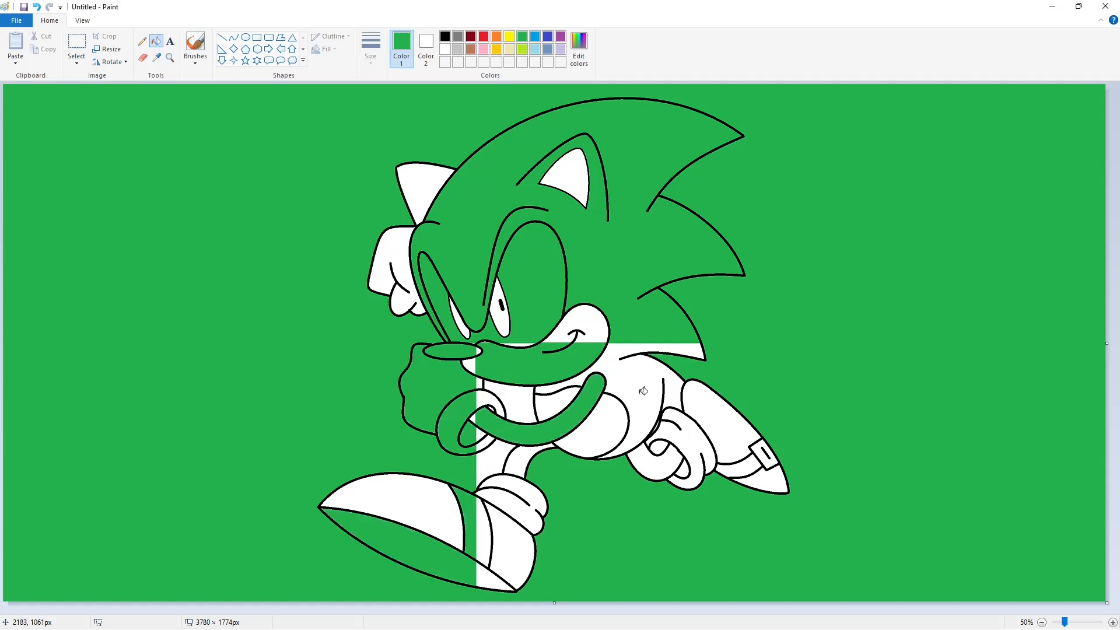
pyautogui.click(642, 391)
pyautogui.click(508, 412)
# Step: Refill the green background and all green regions of the character with white
pyautogui.click(445, 49)
pyautogui.click(428, 126)
pyautogui.click(469, 233)
pyautogui.click(433, 286)
pyautogui.click(522, 291)
pyautogui.click(514, 363)
pyautogui.click(458, 350)
pyautogui.click(440, 385)
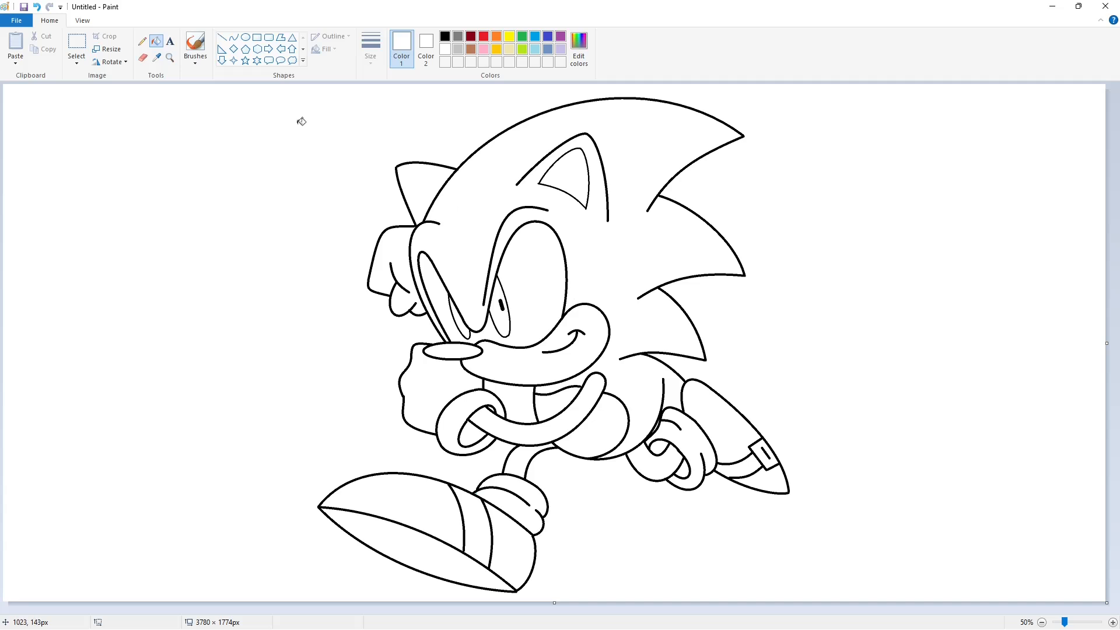
# Step: Fill both pupils and the nose with black and the eye's highlight mark with white
pyautogui.click(445, 36)
pyautogui.click(500, 311)
pyautogui.click(458, 320)
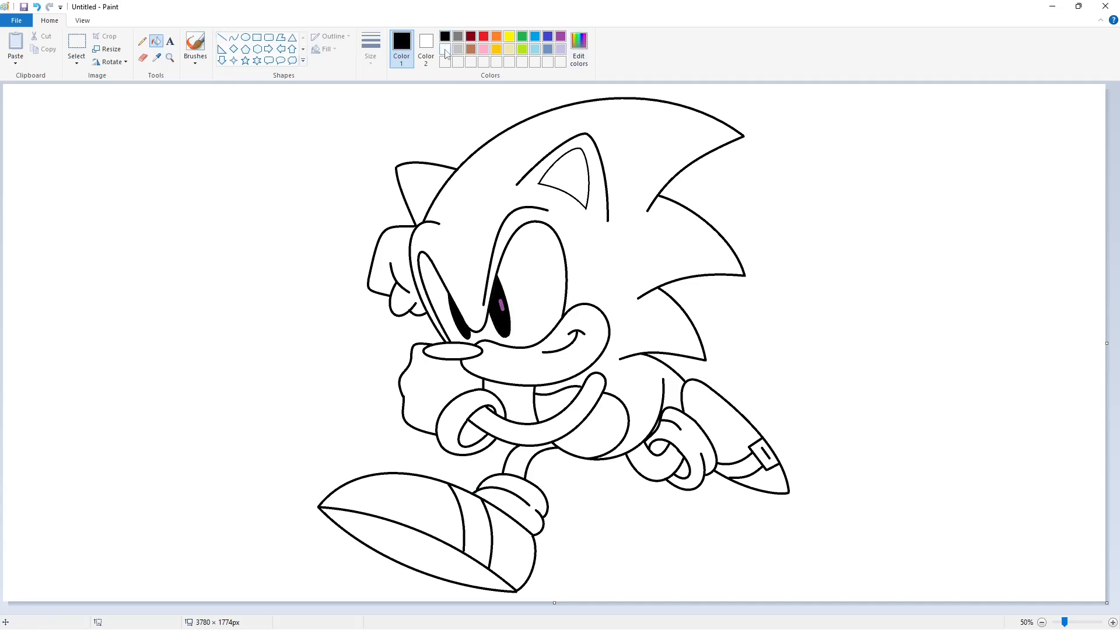
pyautogui.click(455, 350)
# Step: Draw a small thin-outlined white ellipse on the upper part of the nose and fill it white as a highlight
pyautogui.click(245, 37)
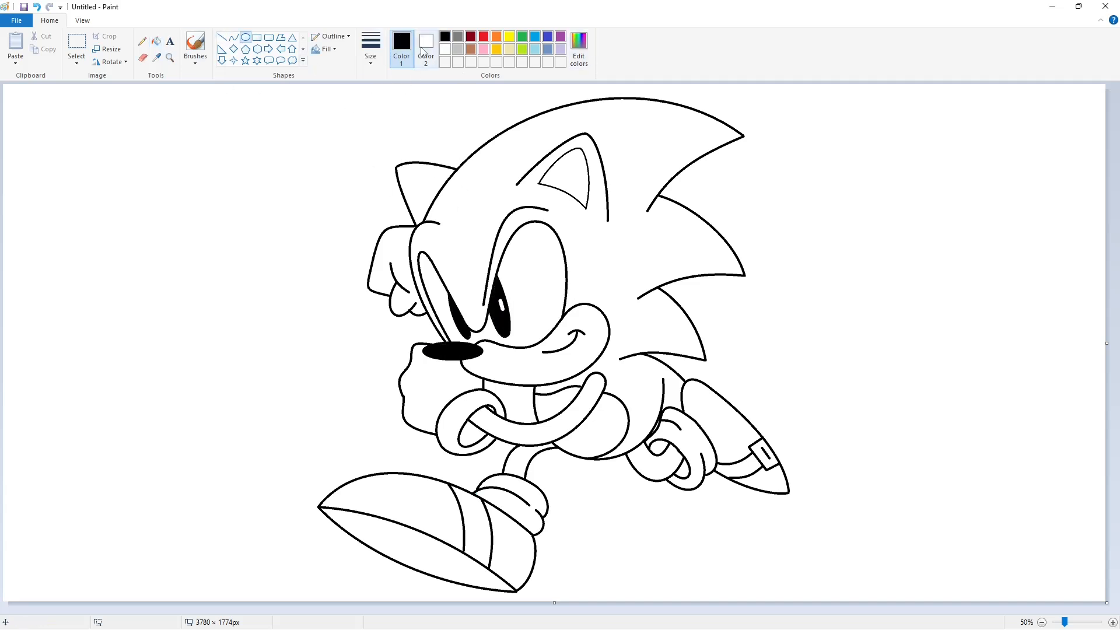
pyautogui.click(445, 49)
pyautogui.click(370, 49)
pyautogui.click(398, 106)
pyautogui.moveTo(437, 345); pyautogui.dragTo(454, 350)
pyautogui.click(155, 41)
pyautogui.hotkey('ctrl', 'z')
pyautogui.click(245, 37)
pyautogui.click(156, 41)
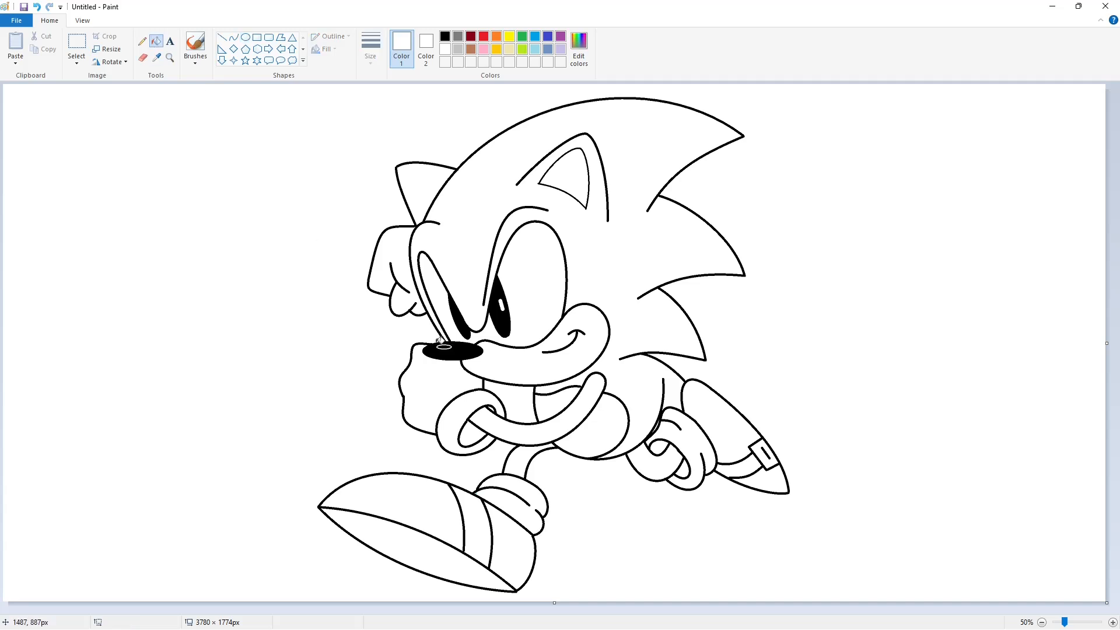
# Step: Define a custom blue with red 9, green 73 and blue 223, and fill the head and body with it
pyautogui.click(534, 36)
pyautogui.click(579, 46)
pyautogui.click(624, 245)
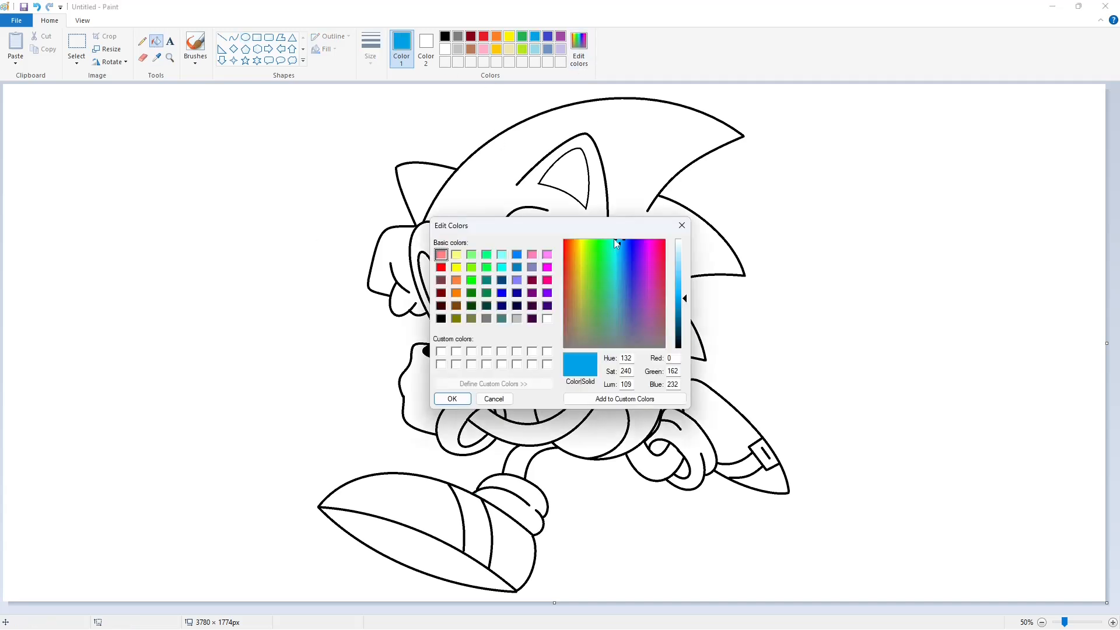
pyautogui.click(629, 245)
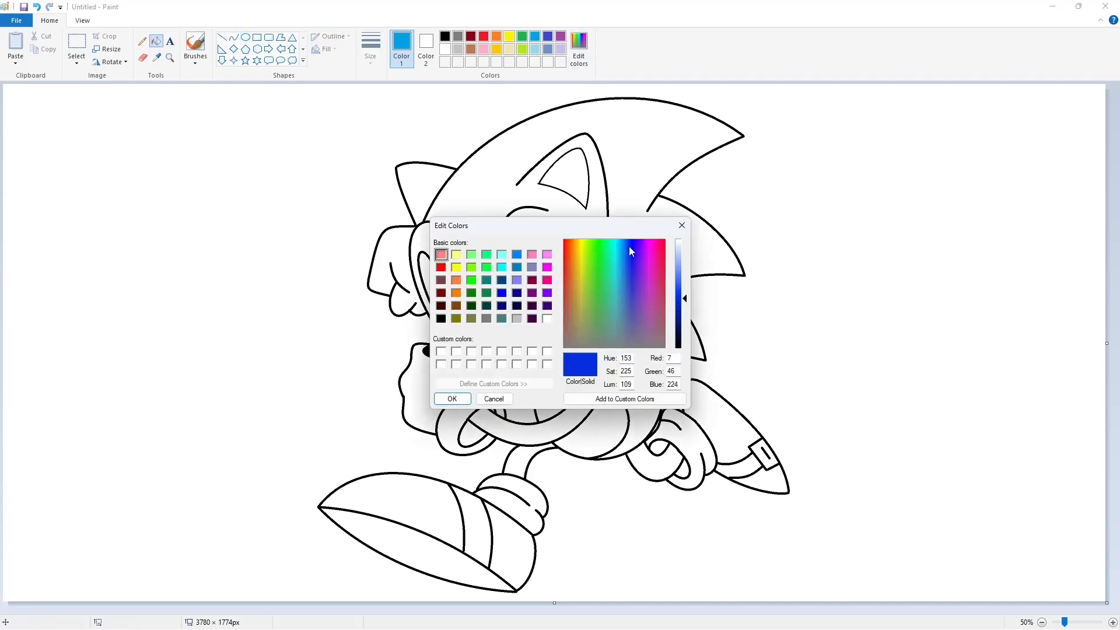
pyautogui.moveTo(629, 240)
pyautogui.mouseDown()
pyautogui.moveTo(629, 258)
pyautogui.moveTo(626, 247)
pyautogui.mouseUp()
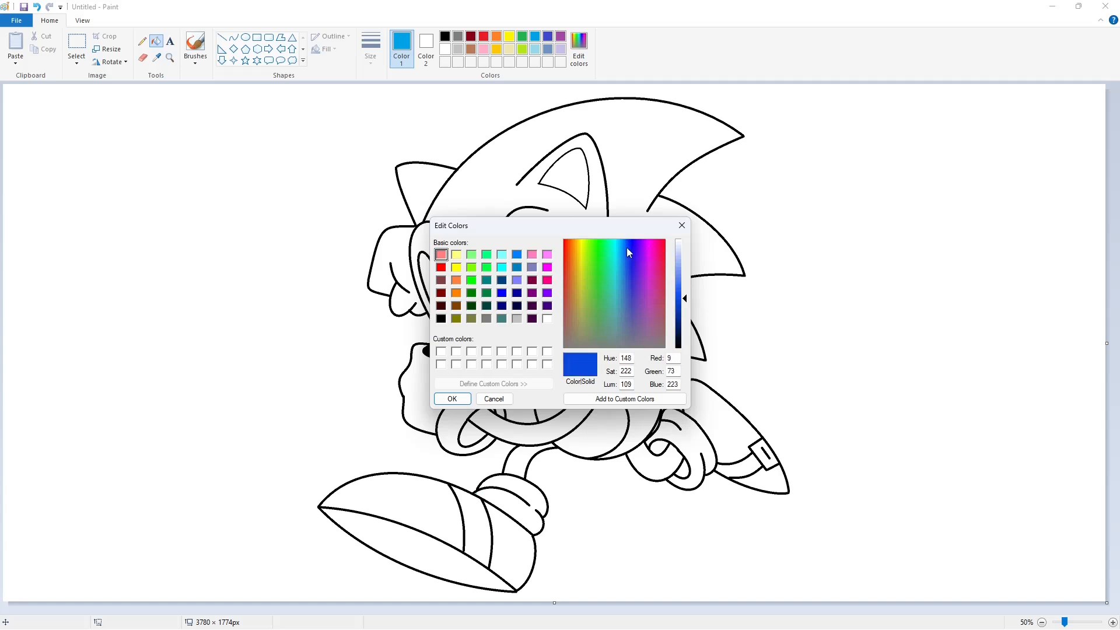
pyautogui.click(452, 398)
pyautogui.click(592, 183)
# Step: Adjust the custom blue to a brighter shade and fill the head, body, both legs and the far ear with it
pyautogui.click(578, 46)
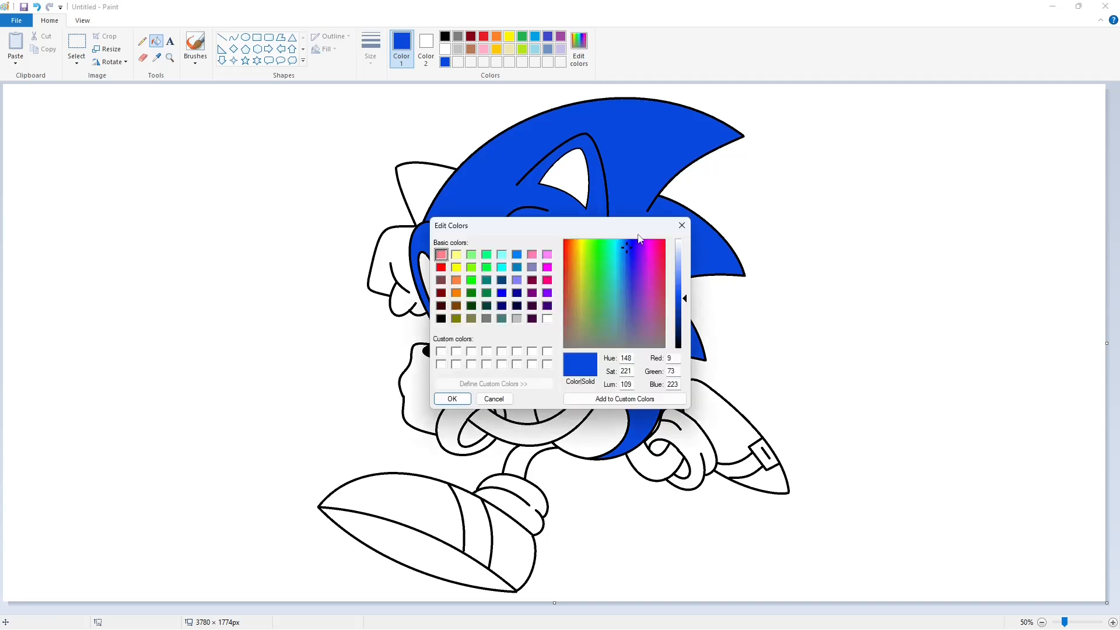
pyautogui.click(452, 399)
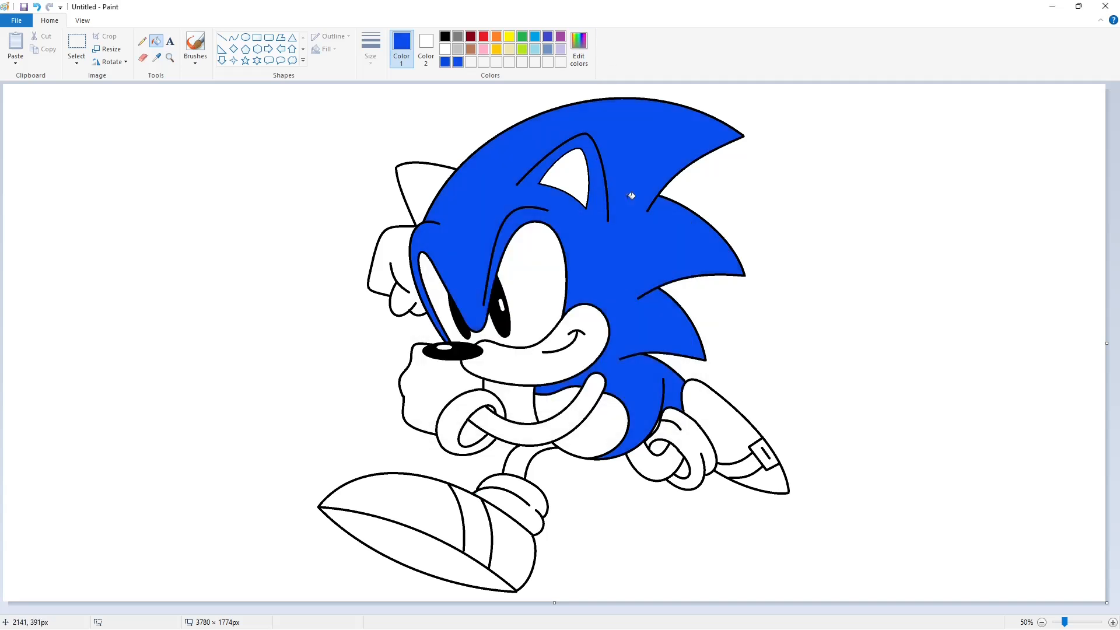
pyautogui.click(654, 461)
pyautogui.click(520, 465)
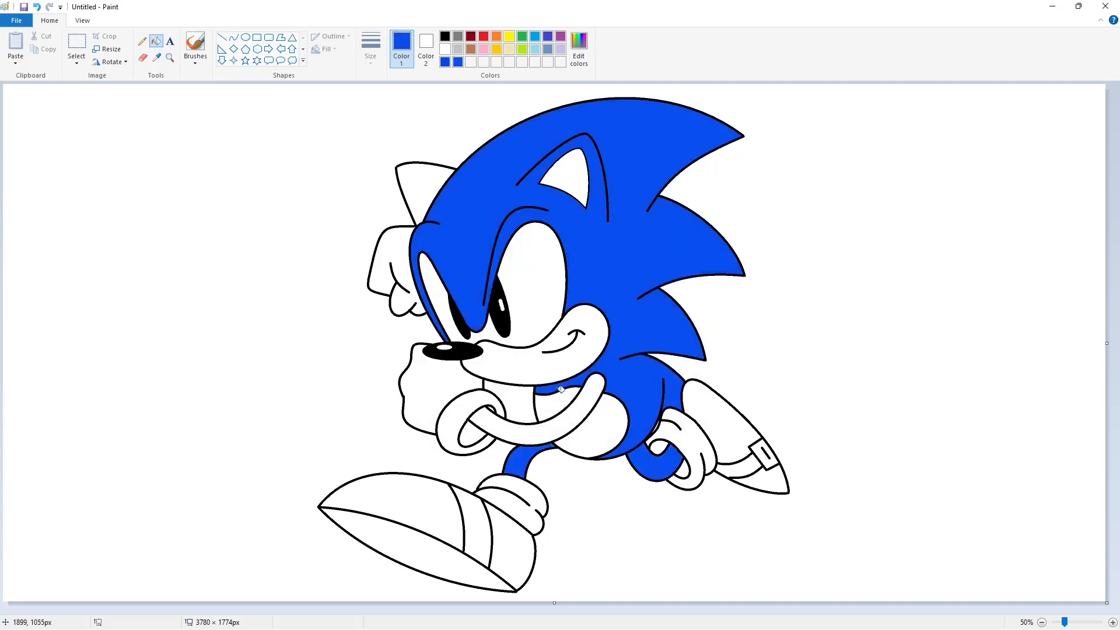
pyautogui.click(422, 186)
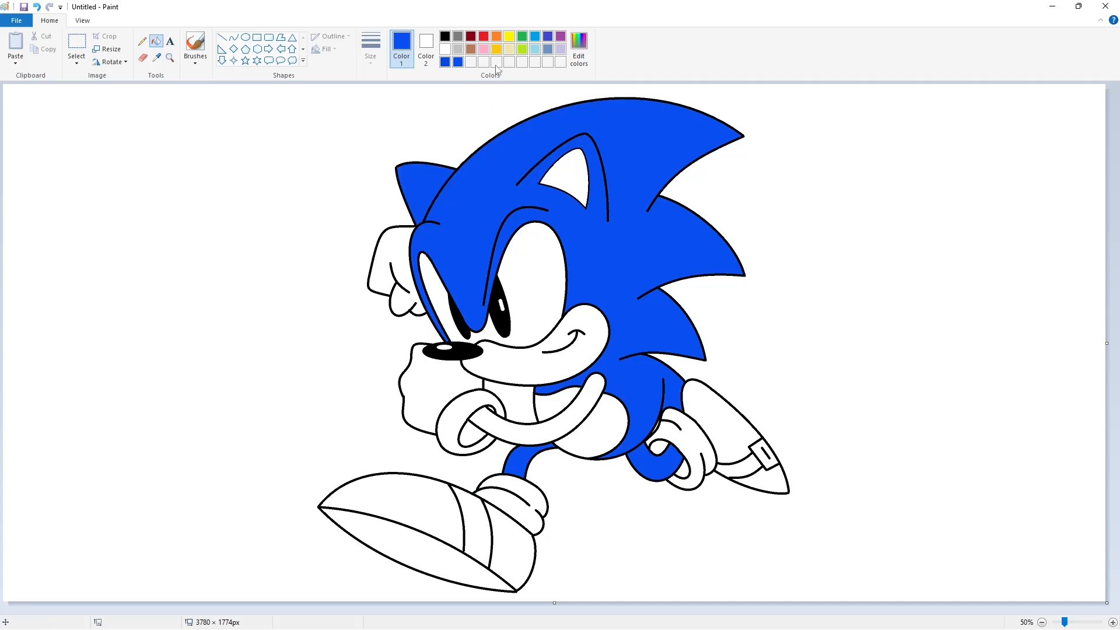
# Step: Mix a pale cream colour from light yellow and fill the muzzle, inner ear, belly and arm with it
pyautogui.click(509, 49)
pyautogui.click(532, 271)
pyautogui.hotkey('ctrl', 'z')
pyautogui.click(533, 361)
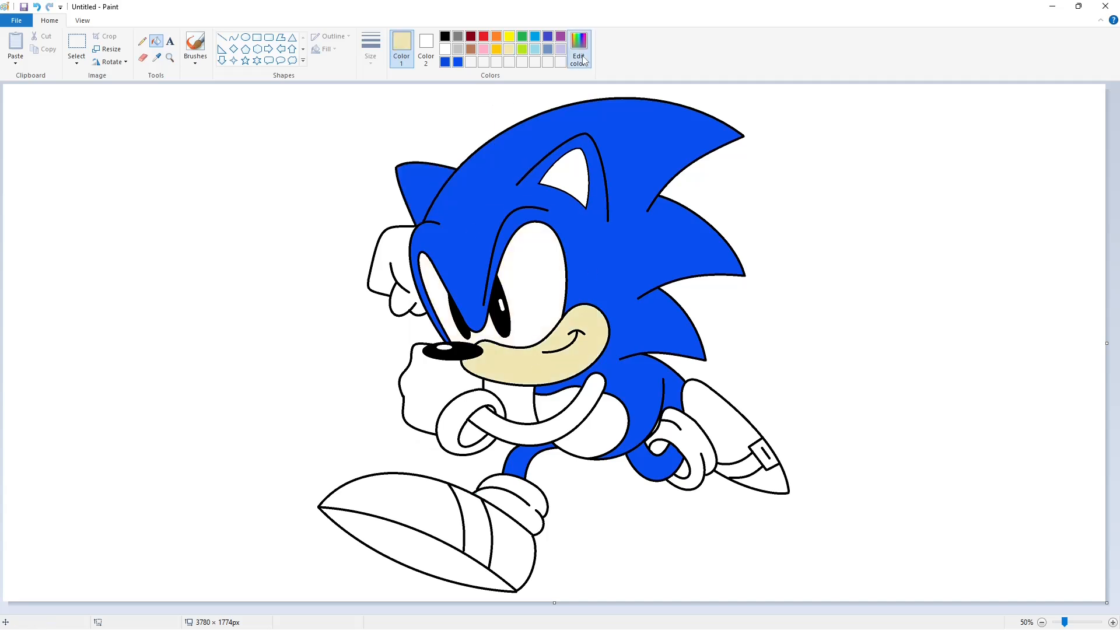
pyautogui.click(579, 59)
pyautogui.click(461, 399)
pyautogui.click(575, 190)
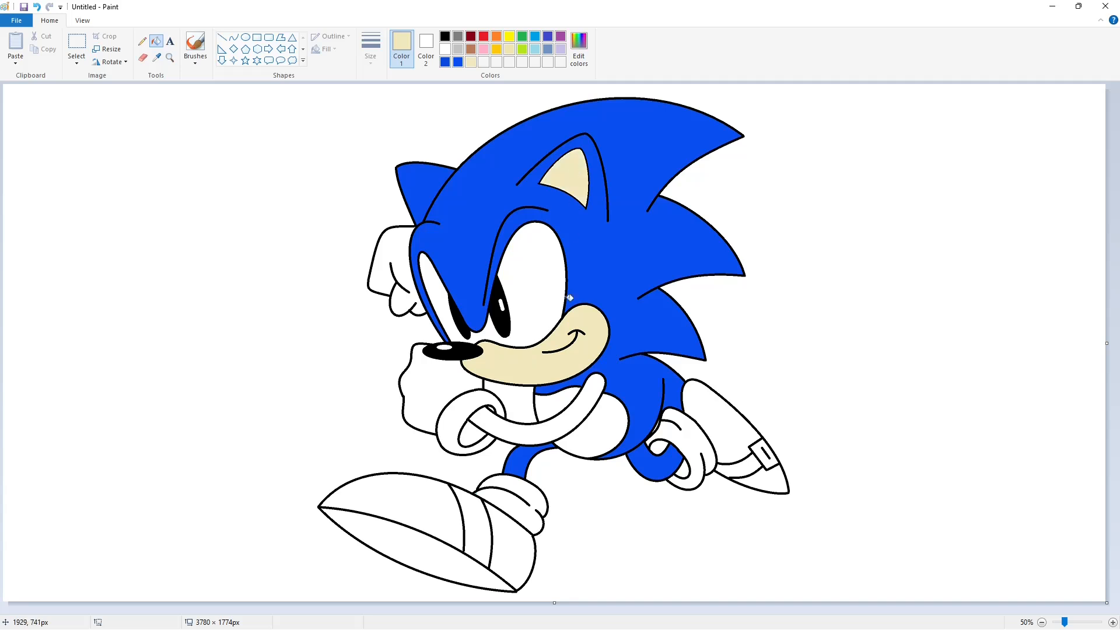
pyautogui.click(566, 415)
pyautogui.click(586, 430)
pyautogui.click(556, 408)
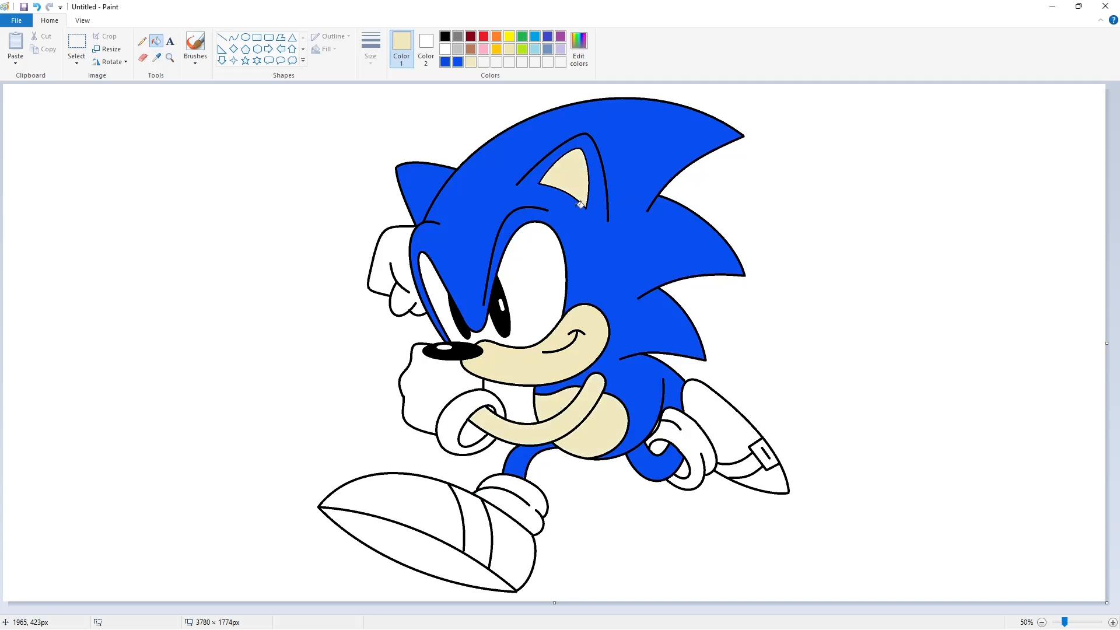
# Step: Fill the rear shoe's buckle with gold and the openings of the glove cuff and rear shoe cuff with light grey
pyautogui.click(496, 49)
pyautogui.click(758, 453)
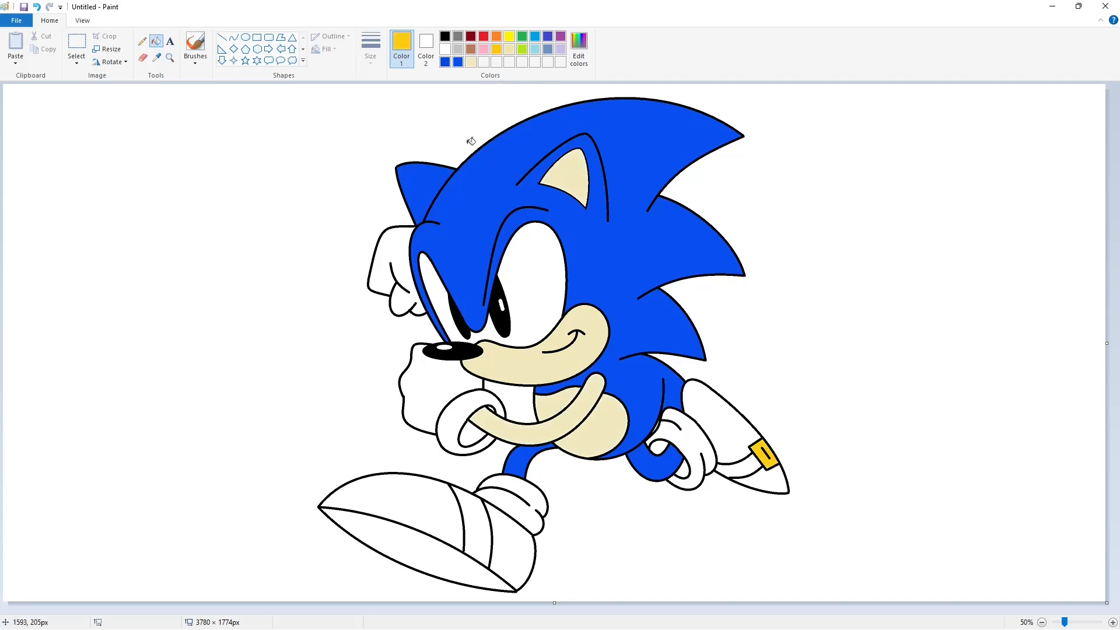
pyautogui.click(483, 37)
pyautogui.click(458, 49)
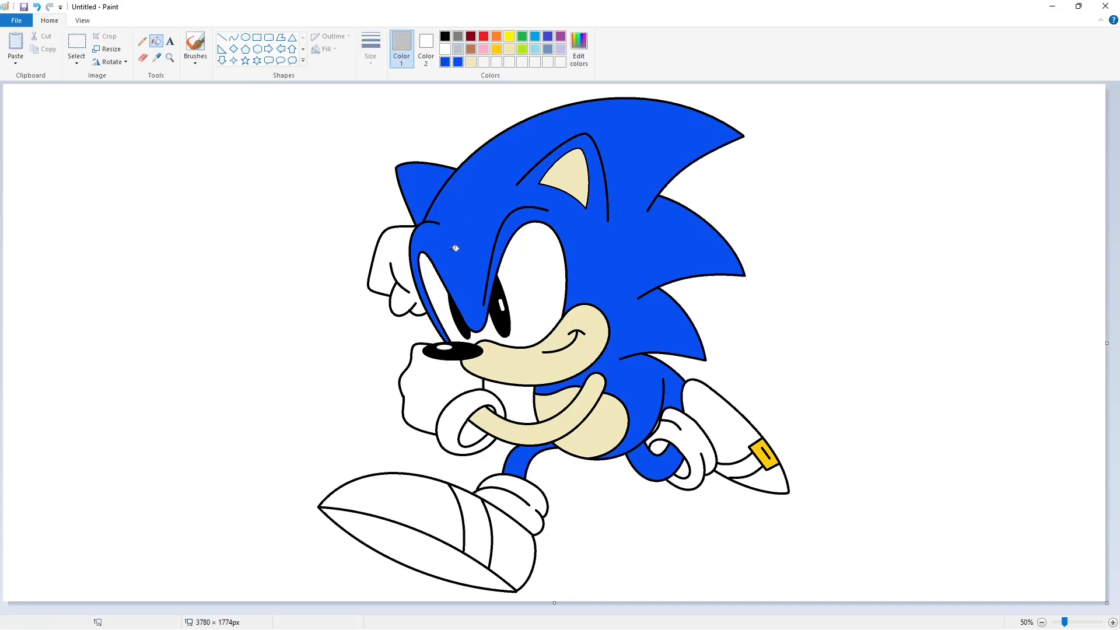
pyautogui.click(494, 407)
pyautogui.hotkey('ctrl', 'z')
pyautogui.click(660, 446)
pyautogui.click(682, 468)
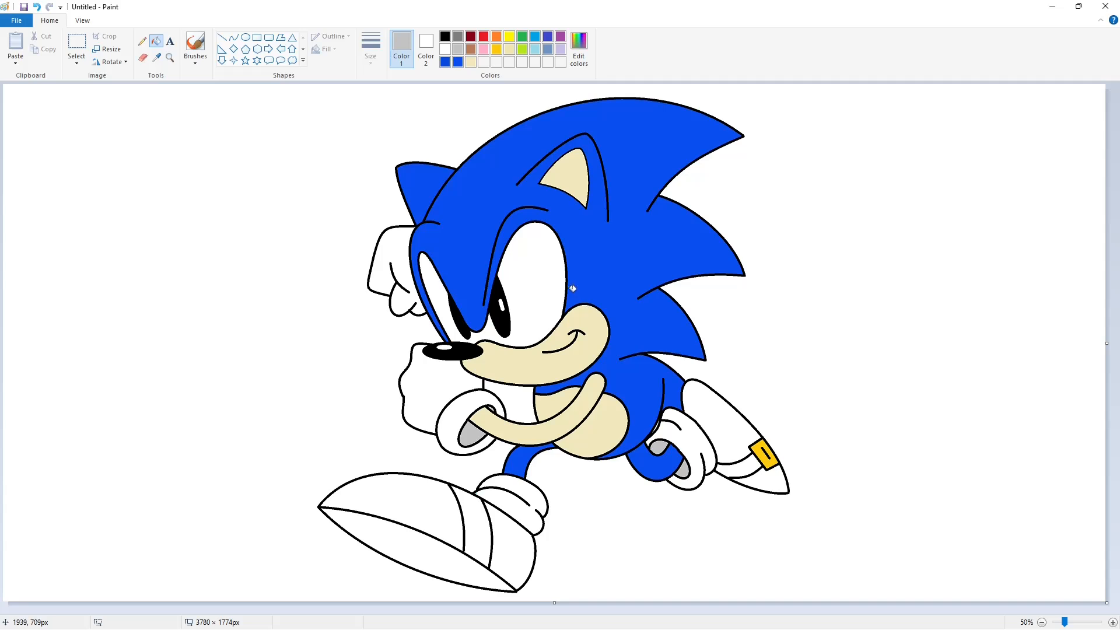
# Step: Close the gap between the rear shoe's lower strap line and its bottom outline with a tiny black line
pyautogui.click(1112, 622)
pyautogui.scroll(-8, 730, 555)
pyautogui.moveTo(541, 609); pyautogui.dragTo(866, 568)
pyautogui.click(222, 37)
pyautogui.click(370, 49)
pyautogui.click(398, 143)
pyautogui.click(444, 36)
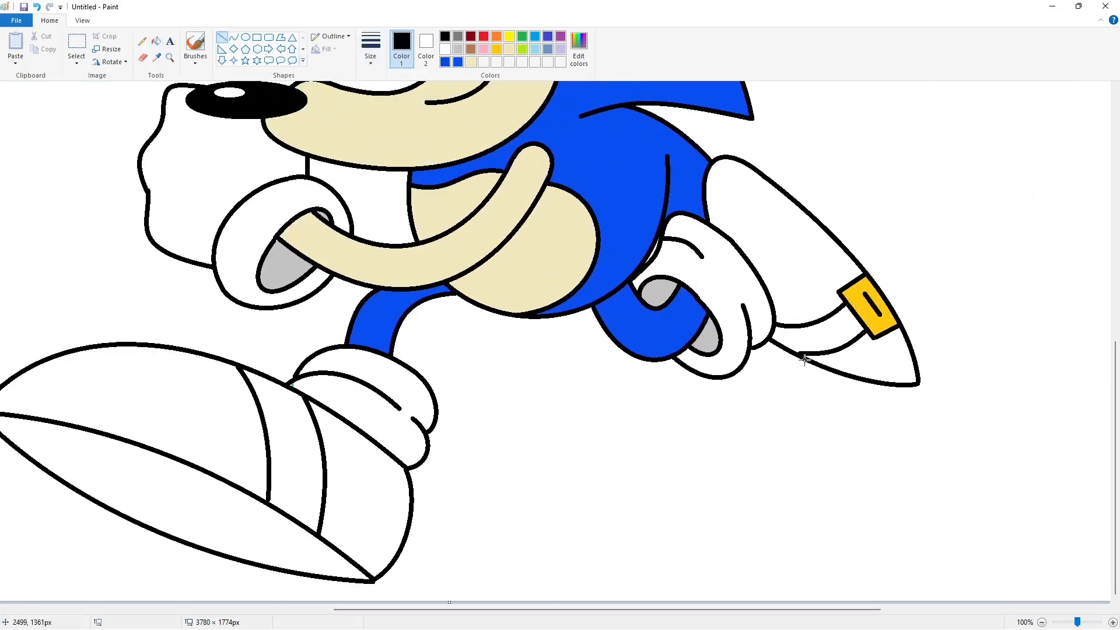
pyautogui.moveTo(805, 352); pyautogui.dragTo(806, 352)
pyautogui.click(1042, 623)
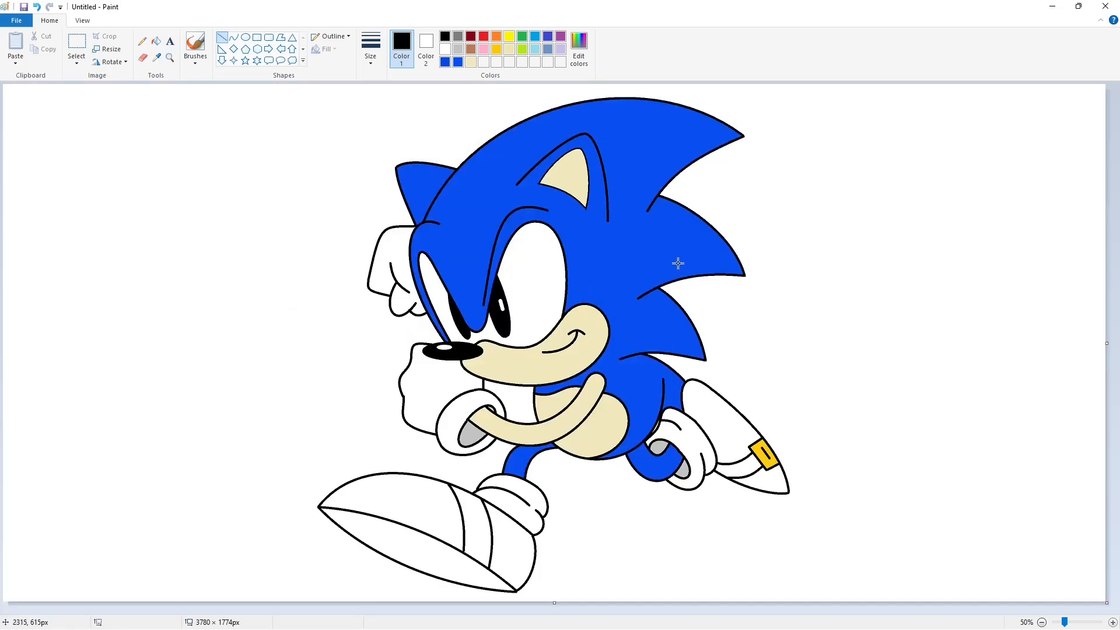
# Step: Define a custom red and fill the toe and heel sections of both shoes with it, leaving the straps white
pyautogui.click(484, 37)
pyautogui.click(583, 60)
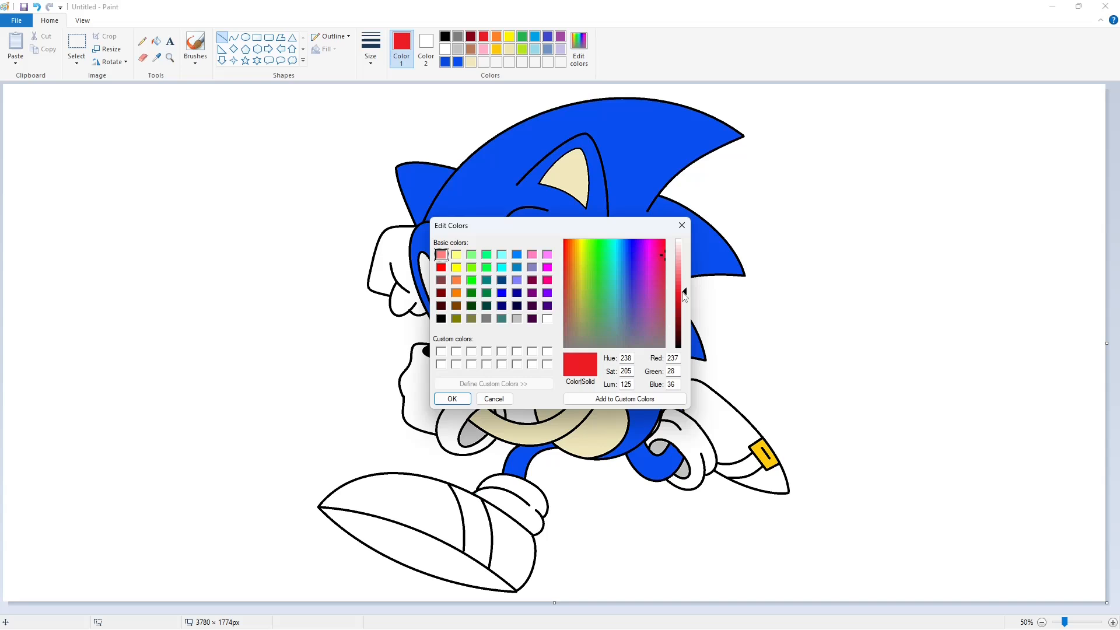
pyautogui.click(452, 398)
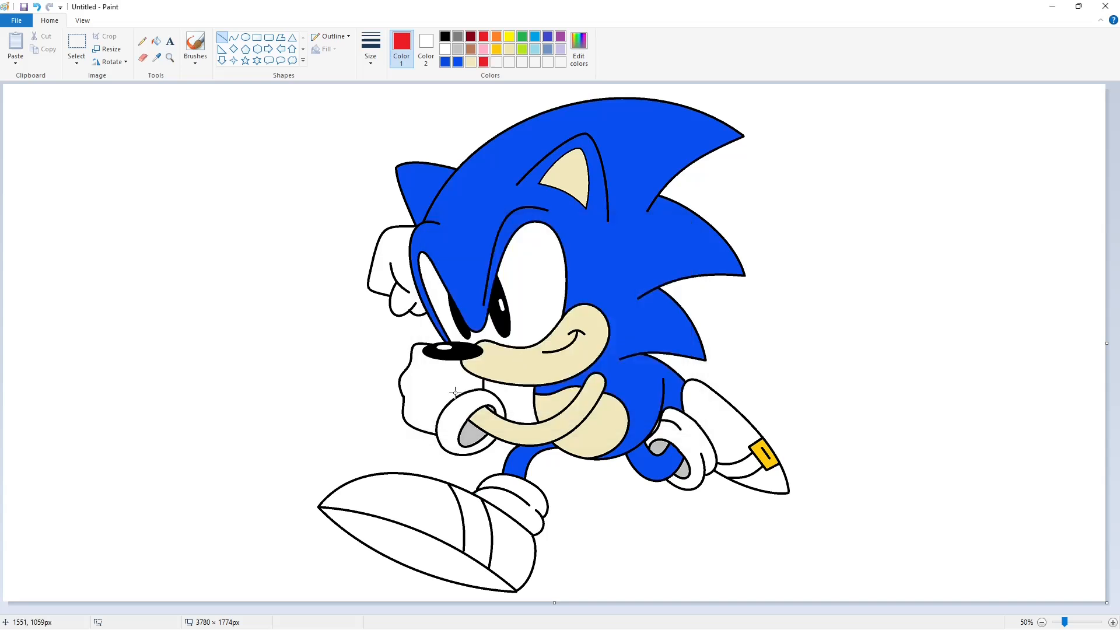
pyautogui.click(156, 41)
pyautogui.click(724, 427)
pyautogui.click(769, 479)
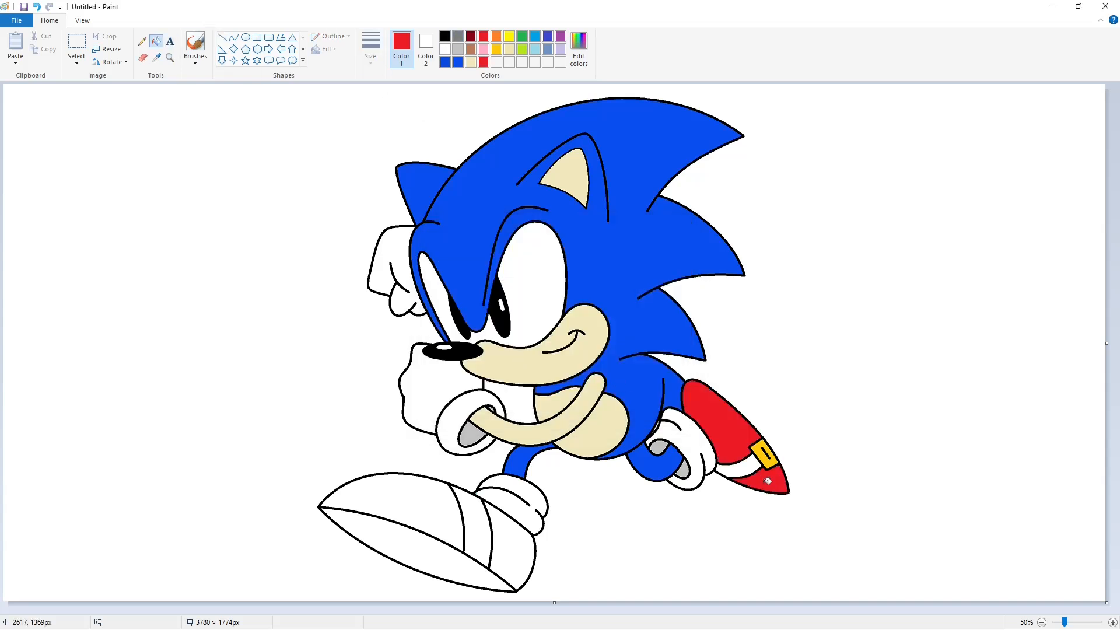
pyautogui.click(438, 506)
pyautogui.click(528, 537)
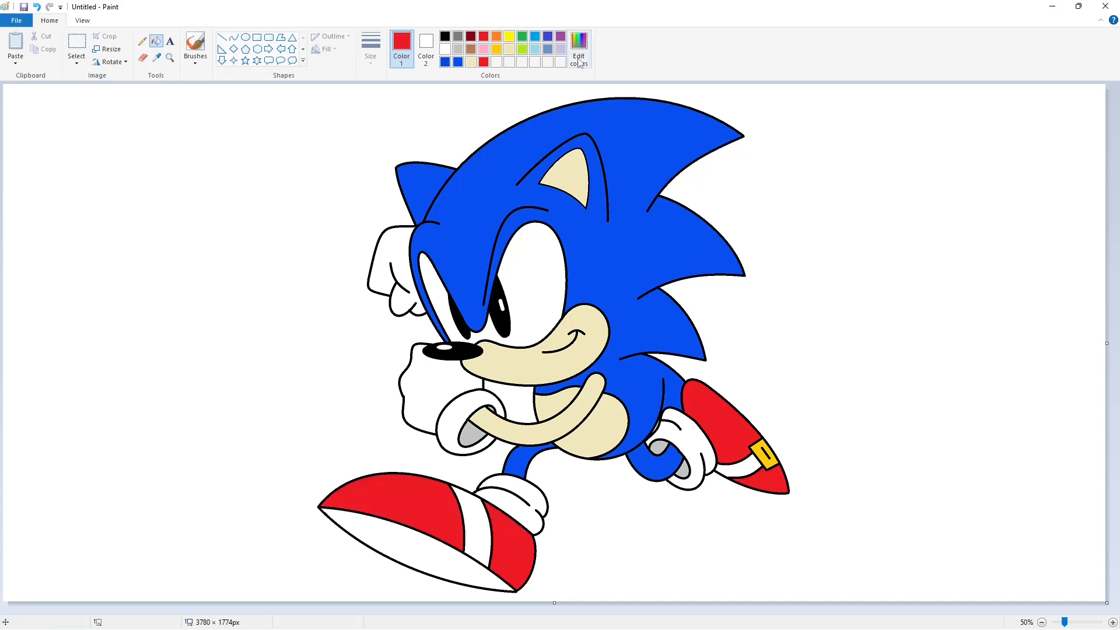
# Step: Adjust the custom red to a slightly darker shade and fill the front shoe's sole with it
pyautogui.click(578, 47)
pyautogui.click(452, 398)
pyautogui.click(426, 539)
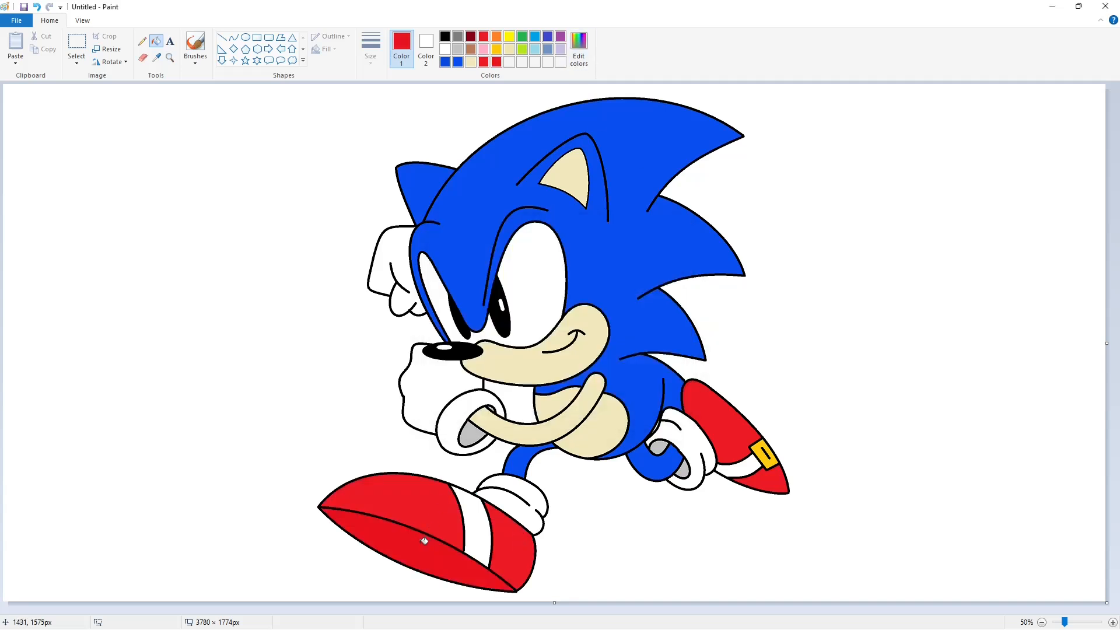